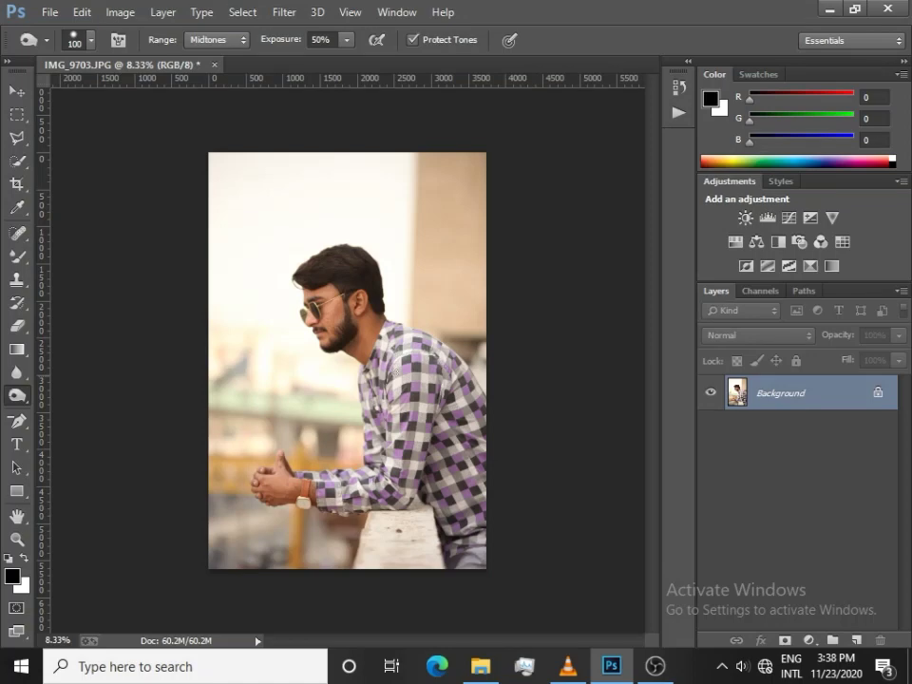
# Select the Mixer Brush Tool from the painting brushes group
pyautogui.click(17, 278)
pyautogui.click(18, 256)
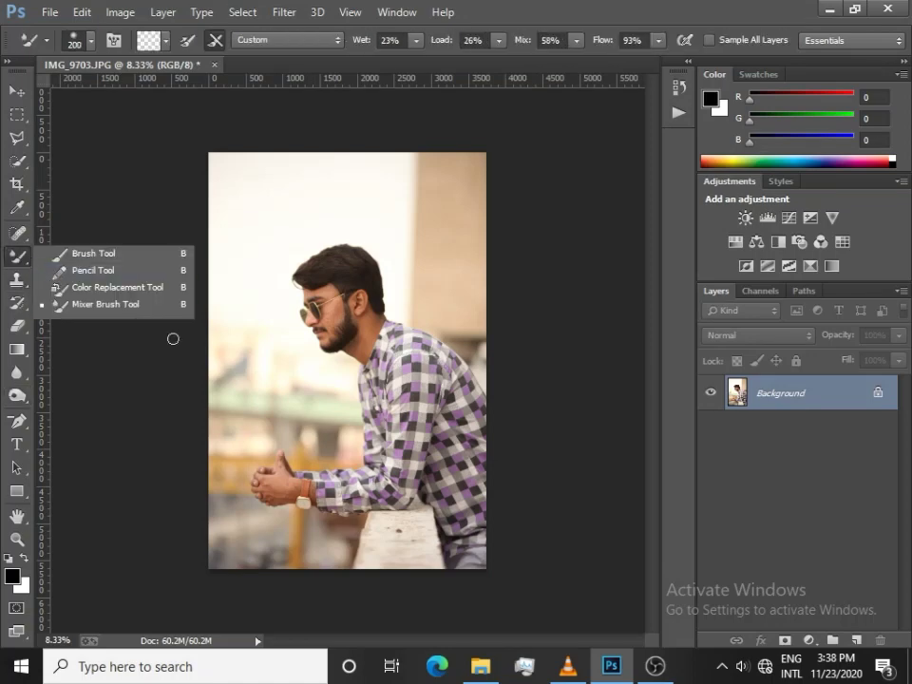
pyautogui.click(114, 305)
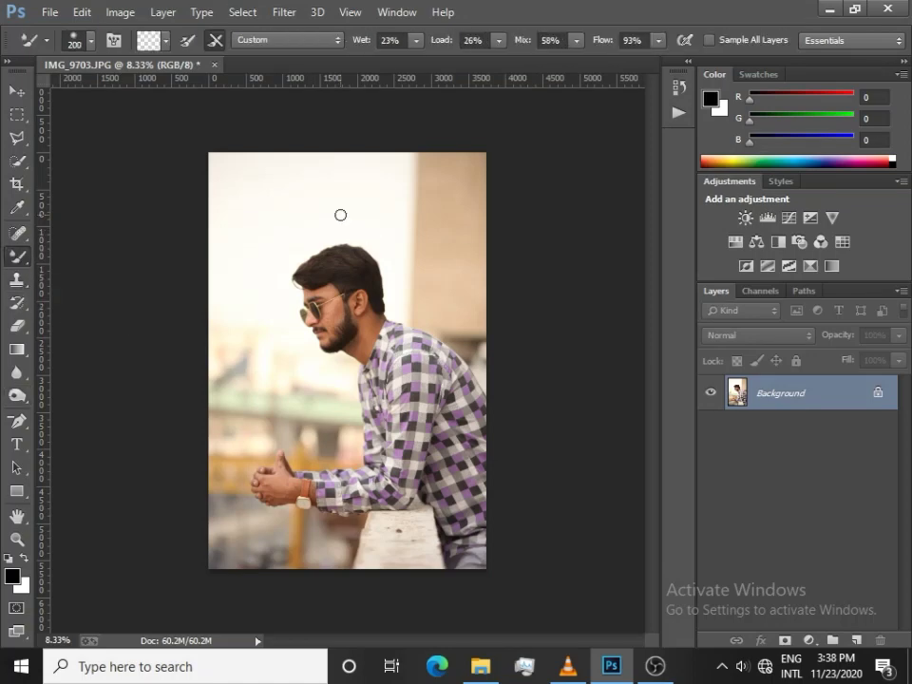
# Zoom in to inspect the cheek and jaw, then zoom back out
pyautogui.scroll(1, 340, 218)
pyautogui.scroll(1, 340, 219)
pyautogui.scroll(1, 340, 218)
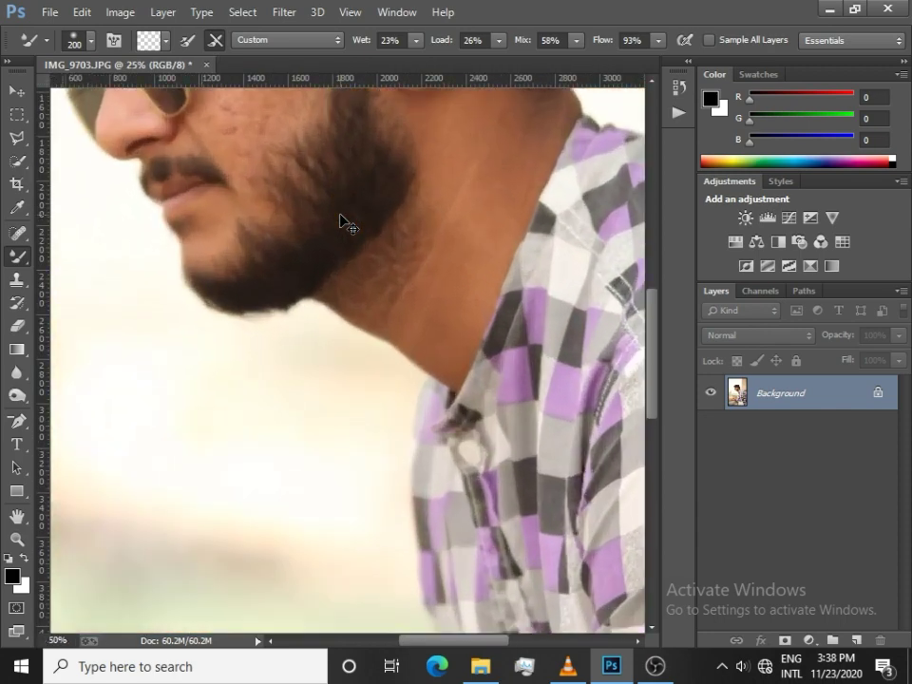
pyautogui.scroll(1, 340, 218)
pyautogui.scroll(3, 309, 224)
pyautogui.scroll(3, 299, 249)
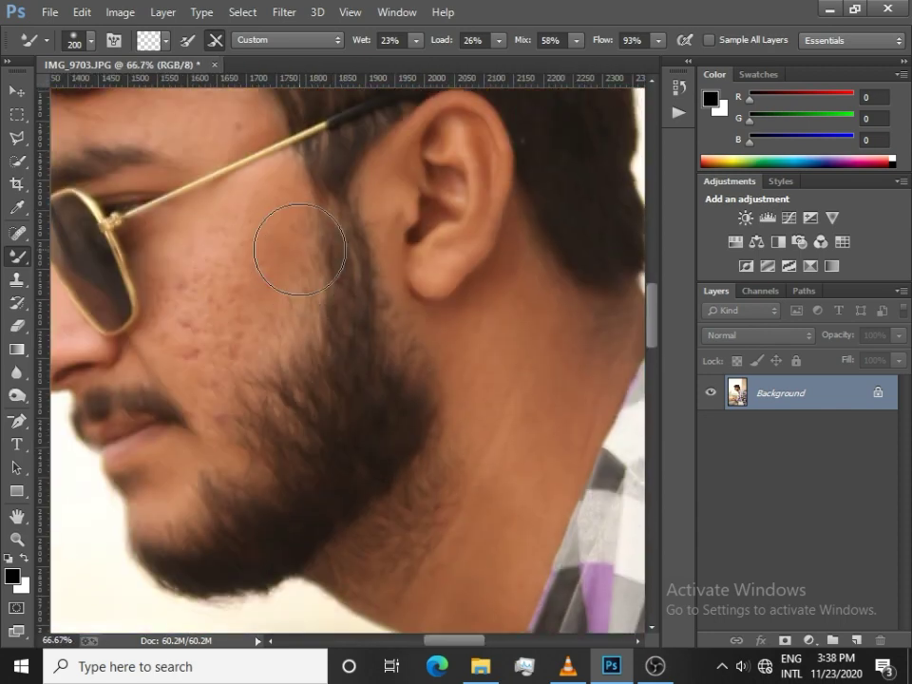
pyautogui.scroll(2, 299, 249)
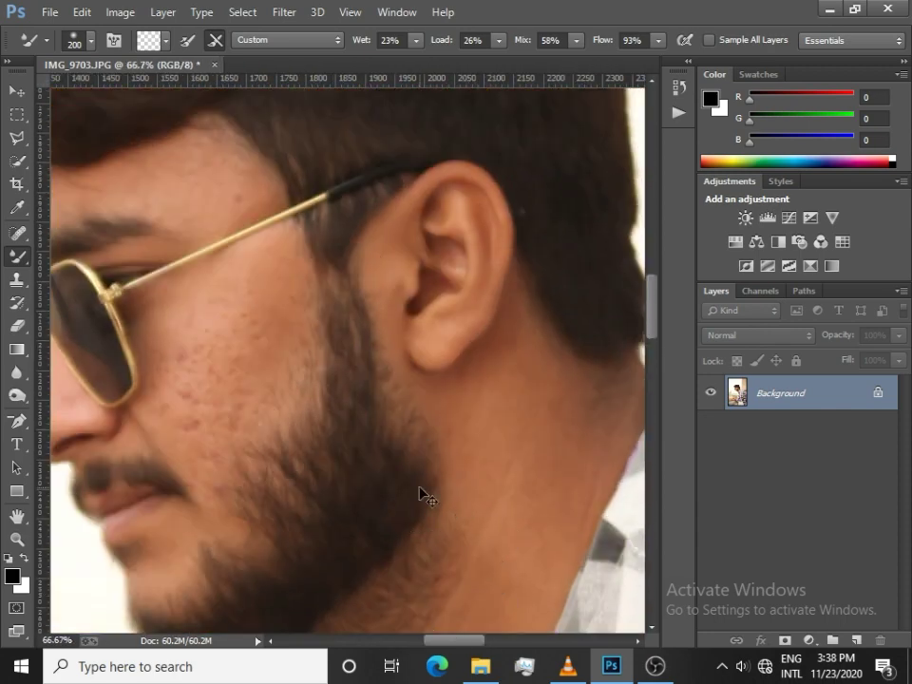
pyautogui.scroll(-1, 420, 490)
pyautogui.scroll(-4, 420, 490)
pyautogui.scroll(-1, 398, 503)
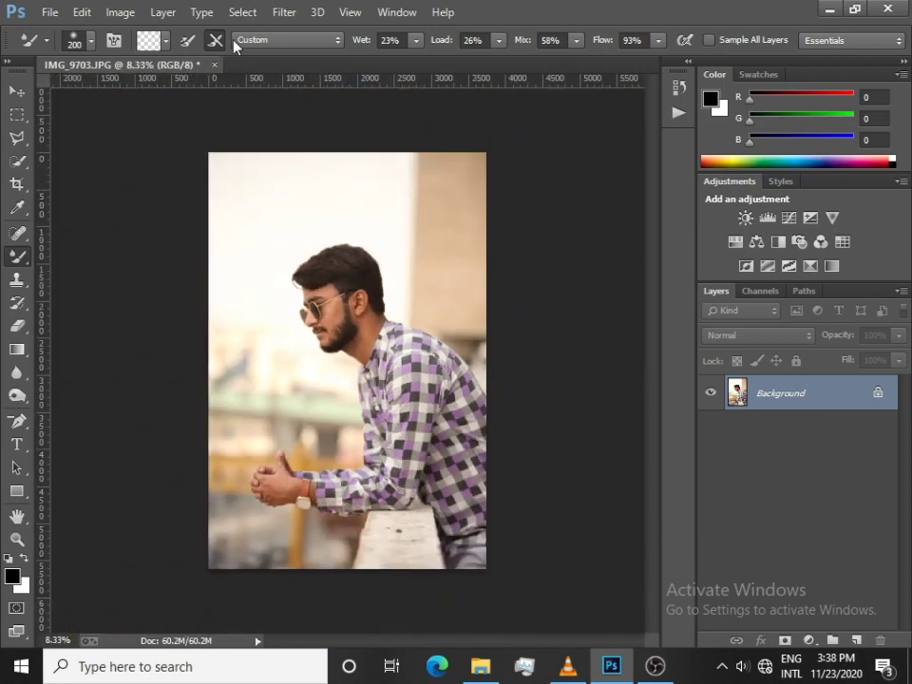
pyautogui.click(283, 11)
# Duplicate the Background layer and apply a 1.2-pixel High Pass filter to the copy
pyautogui.click(828, 387)
pyautogui.hotkey('ctrl', 'j')
pyautogui.click(284, 11)
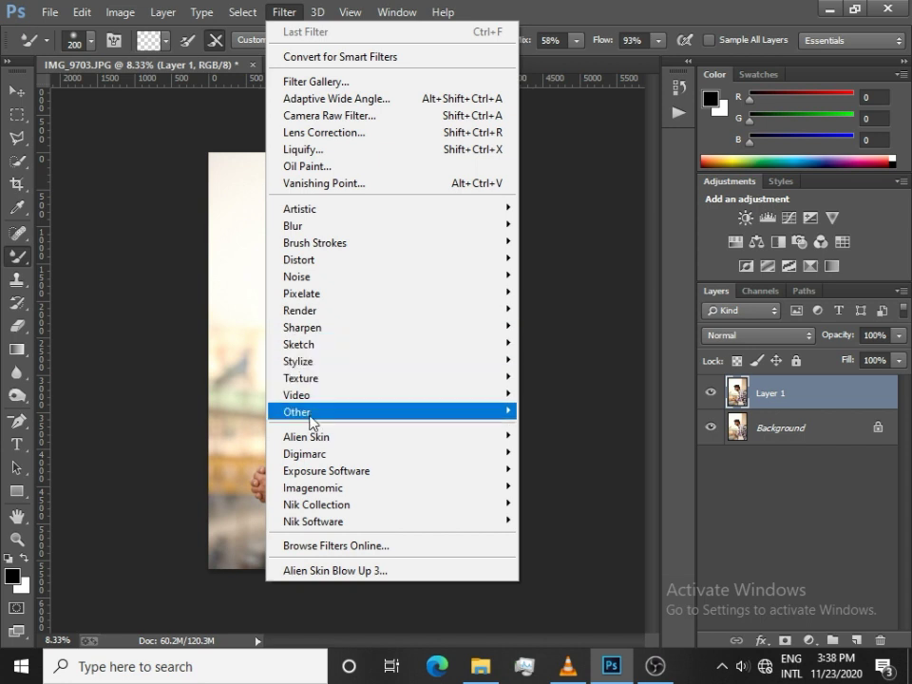
pyautogui.moveTo(298, 411)
pyautogui.click(584, 429)
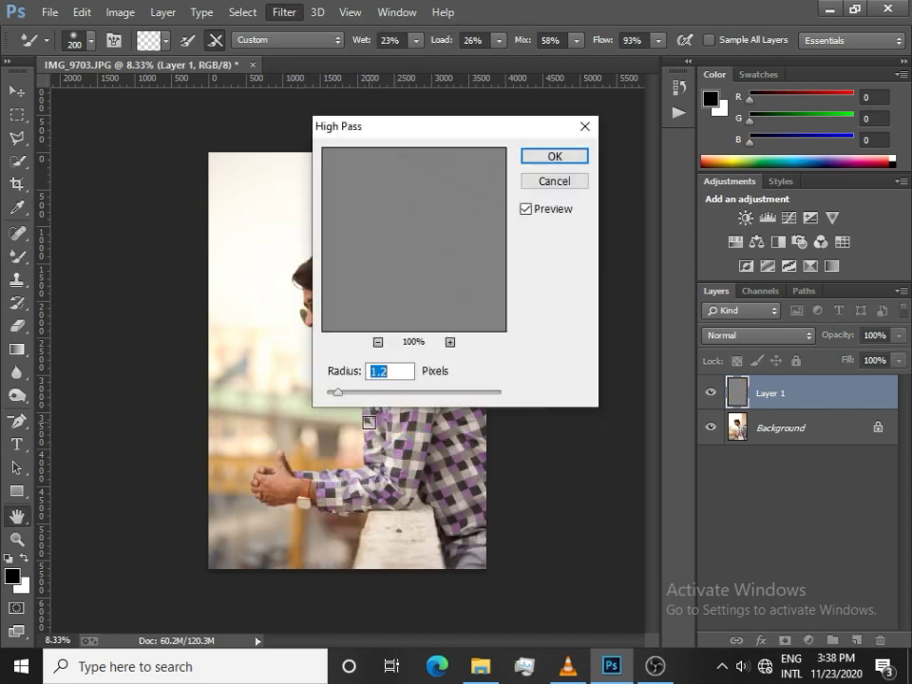
pyautogui.click(555, 155)
# Set the High Pass layer to Linear Light and flatten the image
pyautogui.click(757, 334)
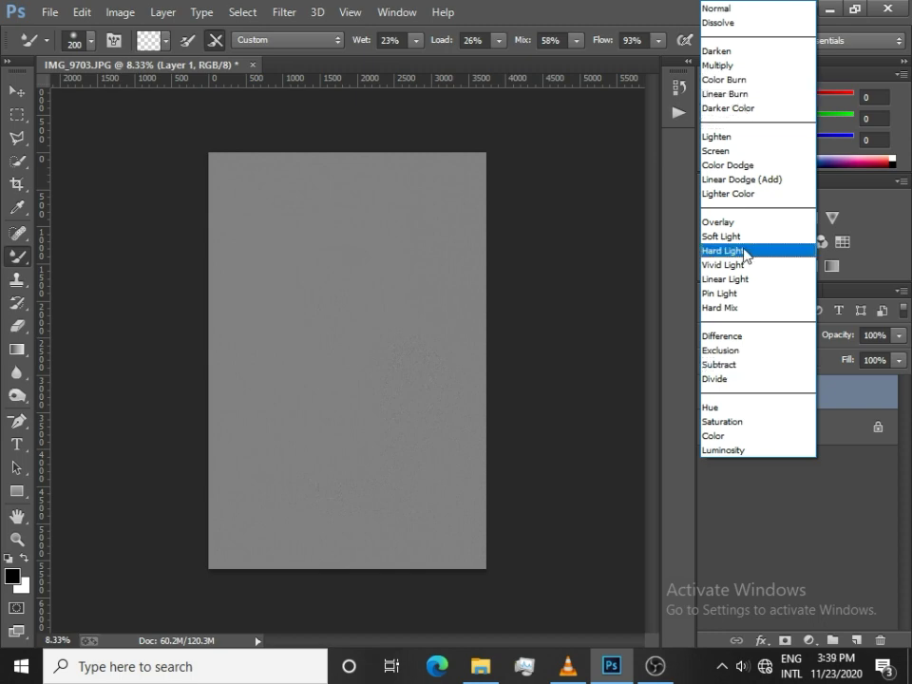
pyautogui.click(727, 278)
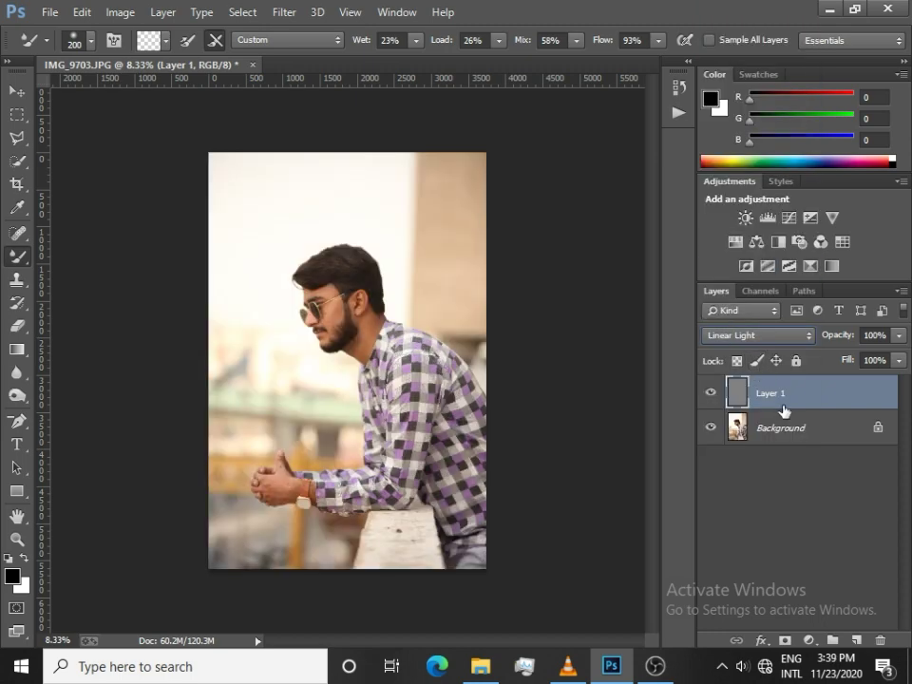
pyautogui.rightClick(783, 410)
pyautogui.click(502, 545)
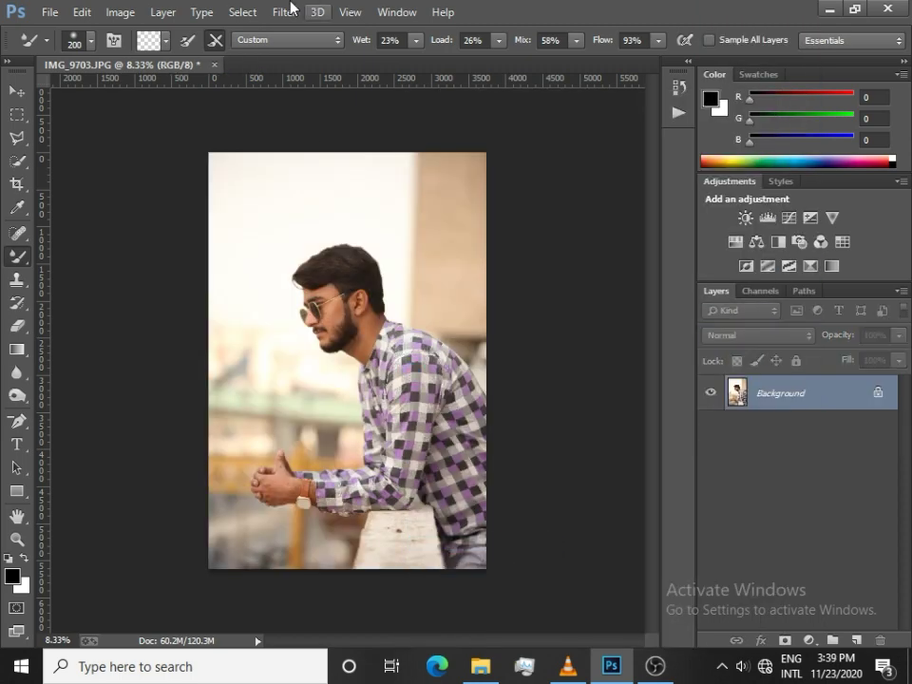
# Apply a Camera Raw Filter with Whites +53, Shadows +33 and Blacks +18
pyautogui.click(291, 7)
pyautogui.click(334, 117)
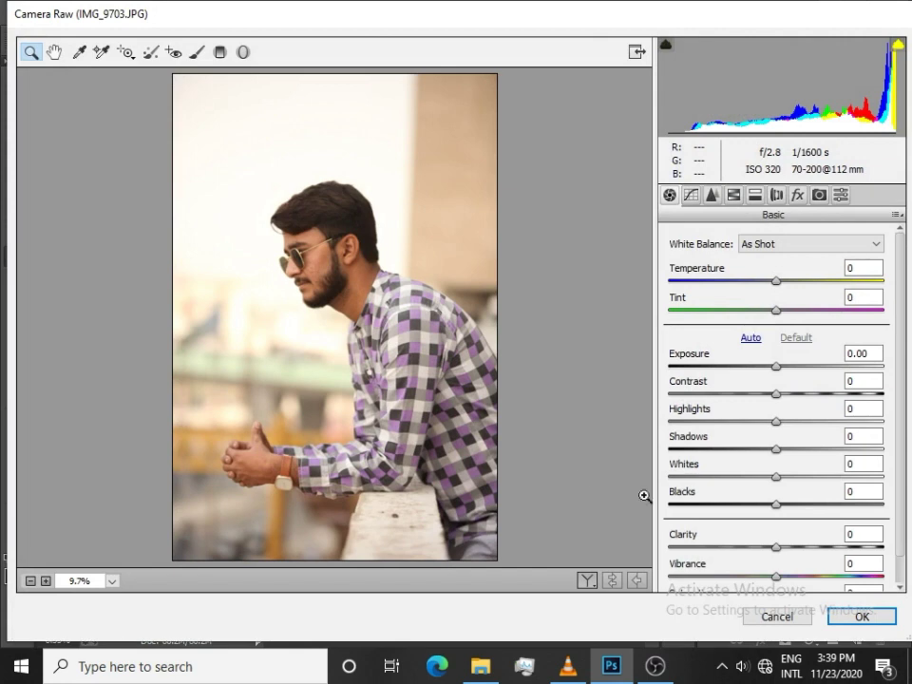
pyautogui.moveTo(805, 471)
pyautogui.mouseDown()
pyautogui.moveTo(833, 476)
pyautogui.moveTo(835, 452)
pyautogui.moveTo(845, 452)
pyautogui.moveTo(769, 427)
pyautogui.moveTo(812, 443)
pyautogui.mouseUp()
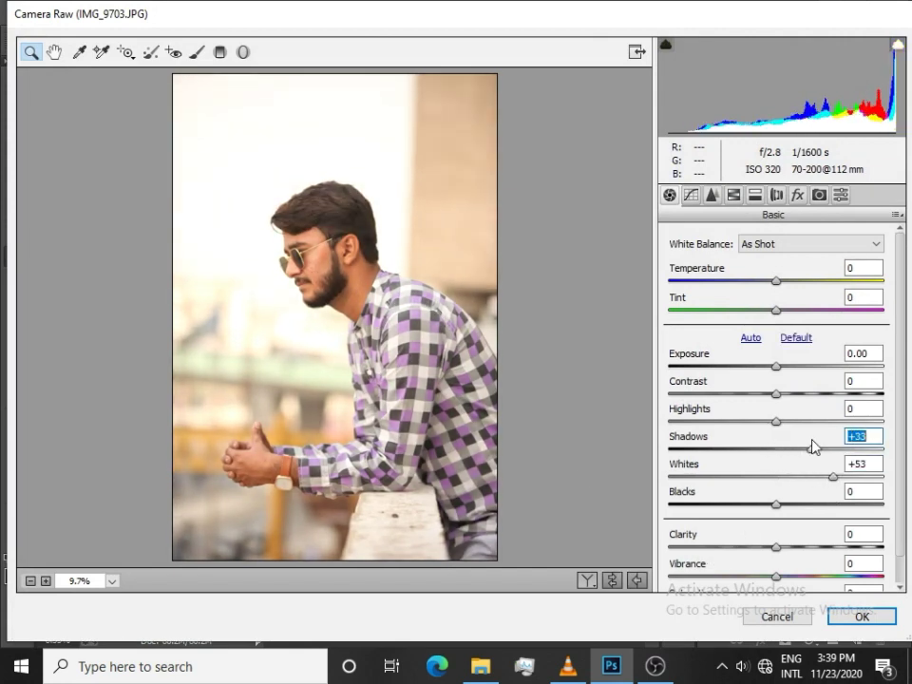
pyautogui.moveTo(814, 497); pyautogui.dragTo(796, 512)
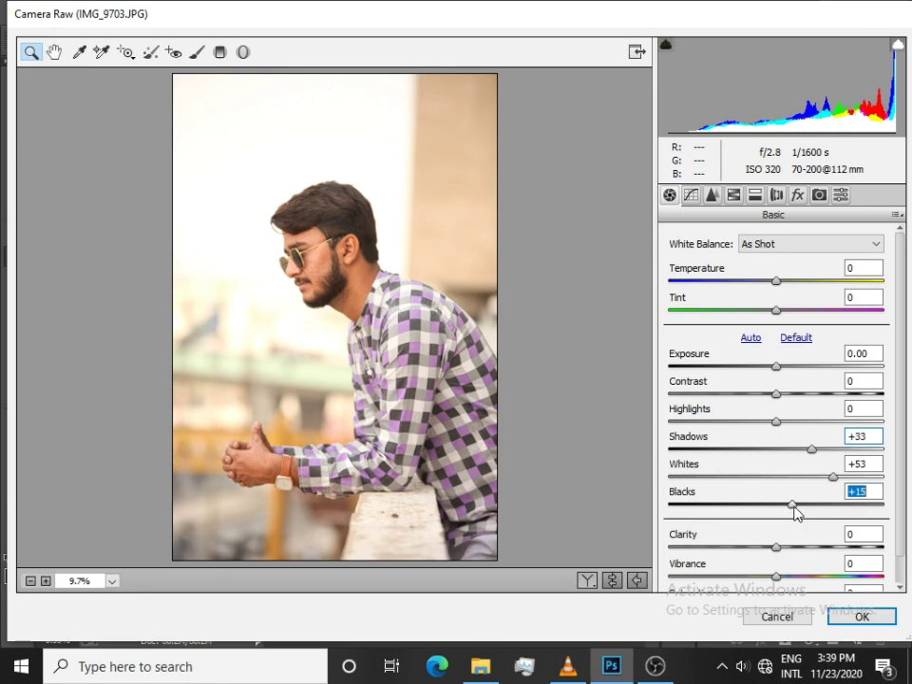
pyautogui.click(861, 618)
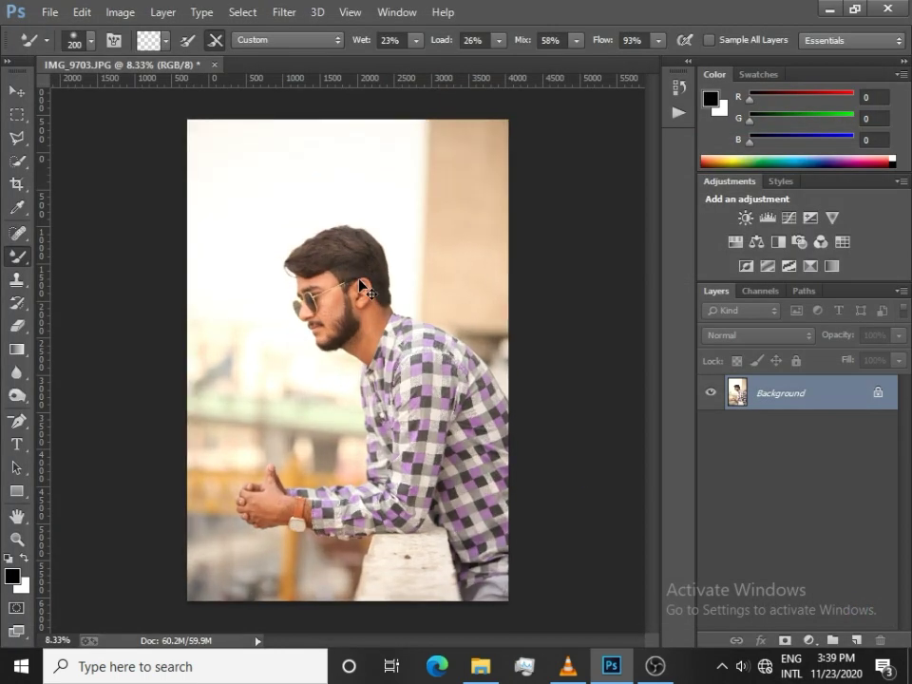
# Zoom in and pan to the cheek and jaw beside the beard
pyautogui.scroll(1, 359, 281)
pyautogui.scroll(2, 359, 280)
pyautogui.scroll(3, 359, 281)
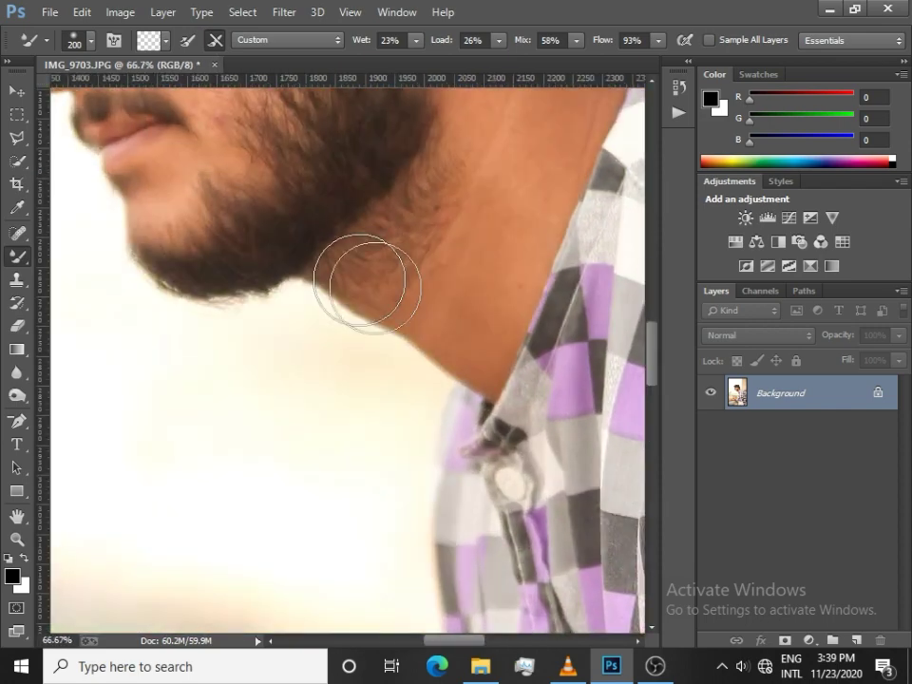
pyautogui.scroll(3, 315, 305)
pyautogui.scroll(2, 304, 313)
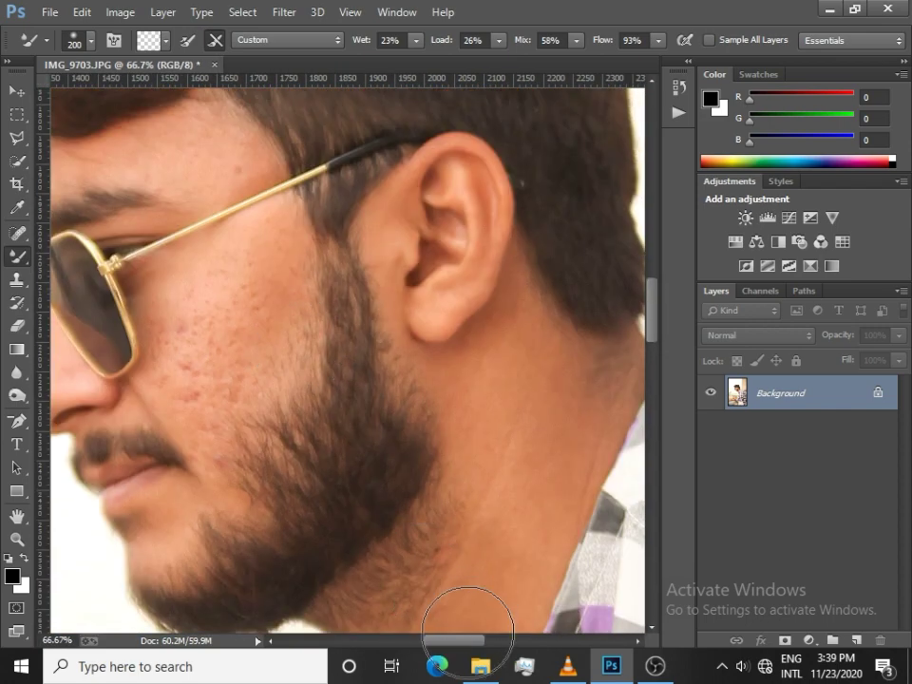
pyautogui.moveTo(462, 647)
pyautogui.mouseDown()
pyautogui.moveTo(407, 647)
pyautogui.moveTo(454, 647)
pyautogui.mouseUp()
# Resize the Mixer Brush and blend the cheek and chin skin smooth
pyautogui.press('[')
pyautogui.press('[')
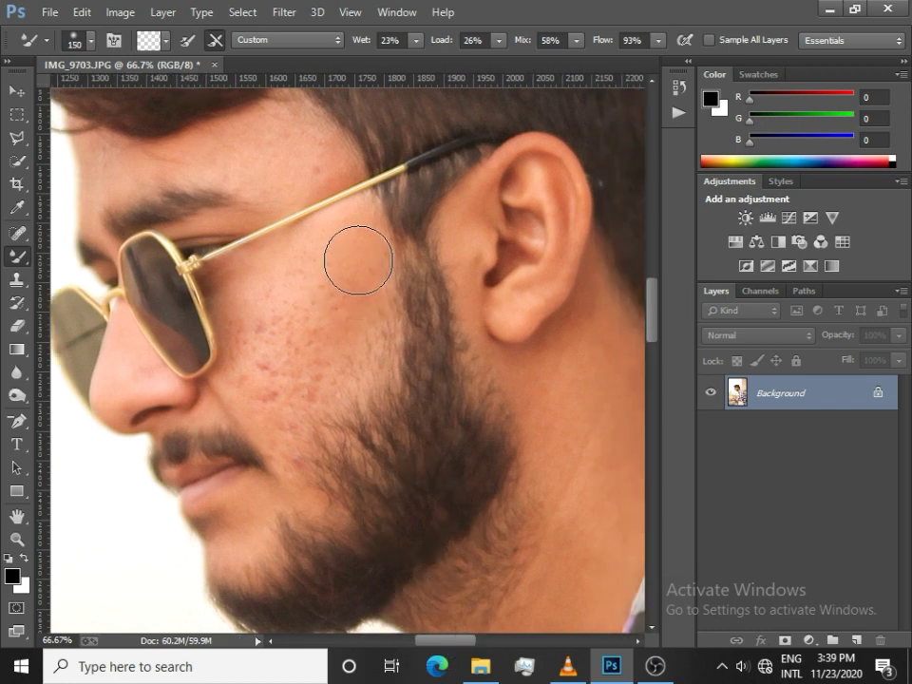
pyautogui.press('[')
pyautogui.press('[')
pyautogui.press('[')
pyautogui.press(']')
pyautogui.press(']')
pyautogui.press(']')
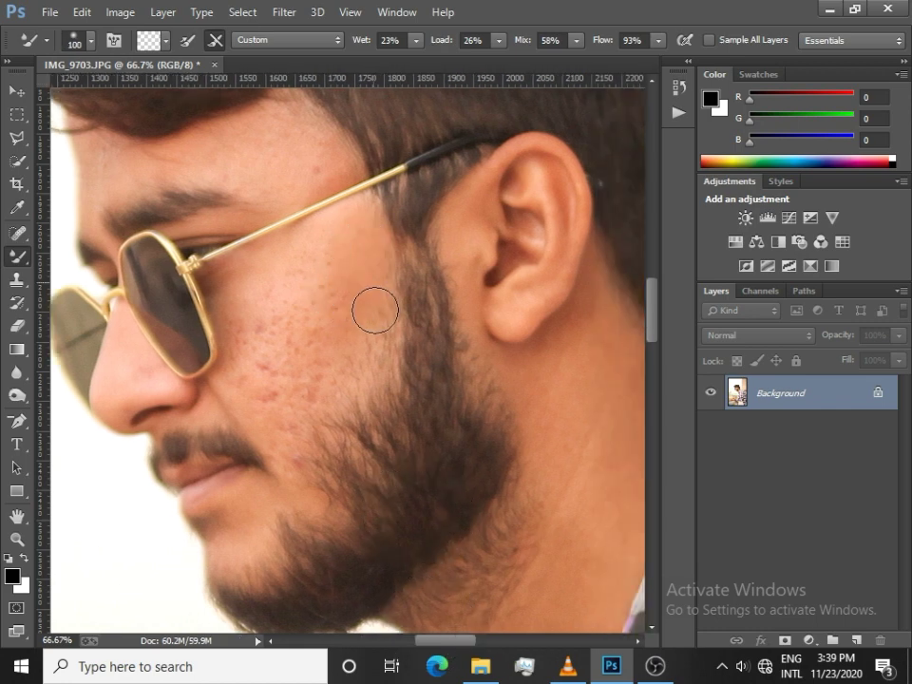
pyautogui.press(']')
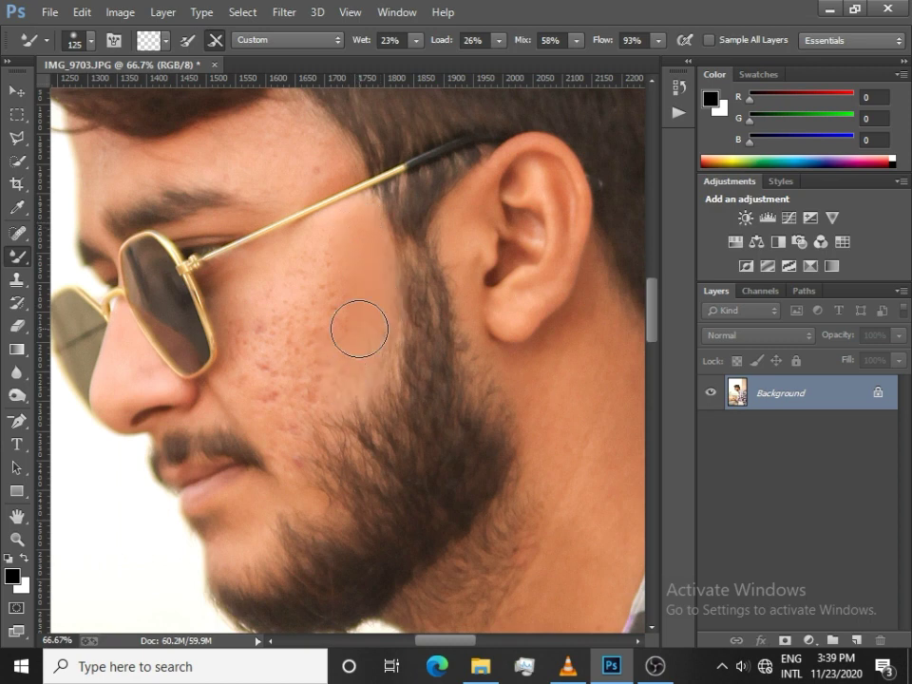
pyautogui.moveTo(291, 401)
pyautogui.mouseDown()
pyautogui.moveTo(365, 355)
pyautogui.moveTo(369, 333)
pyautogui.moveTo(315, 408)
pyautogui.moveTo(263, 410)
pyautogui.moveTo(308, 507)
pyautogui.mouseUp()
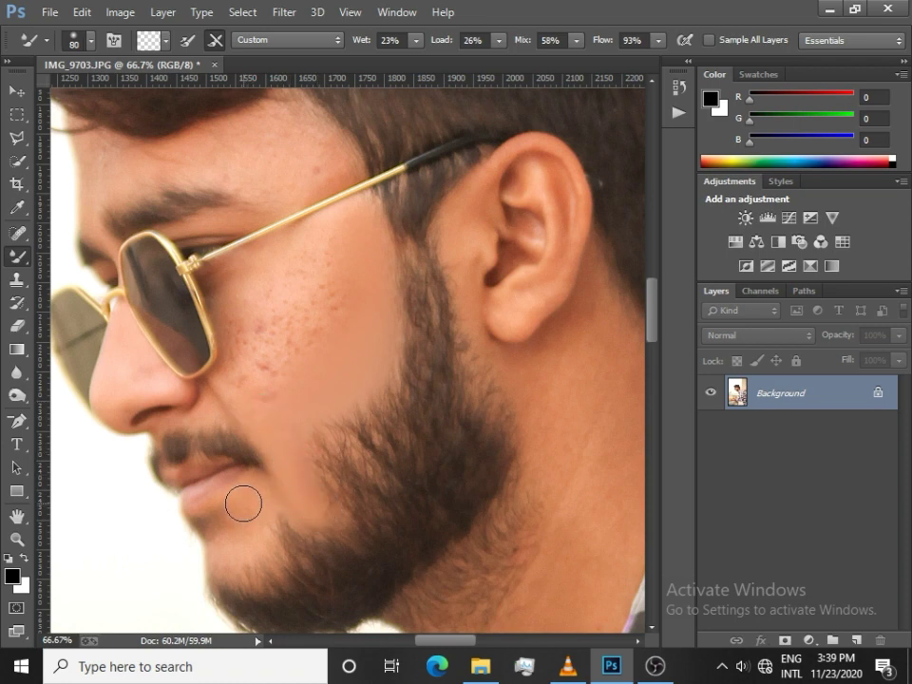
pyautogui.press(']')
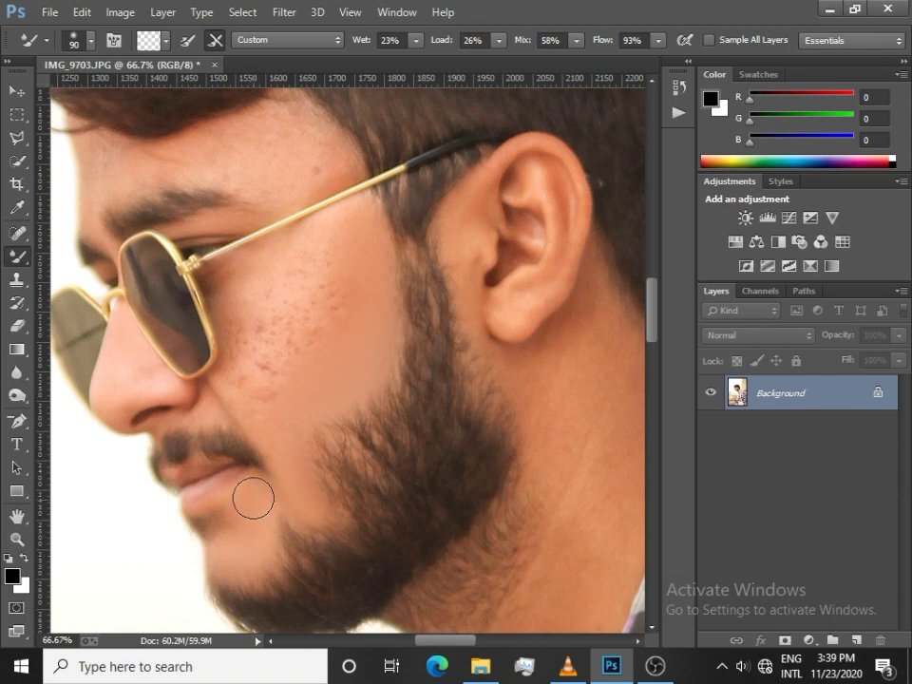
pyautogui.press('[')
pyautogui.press('[')
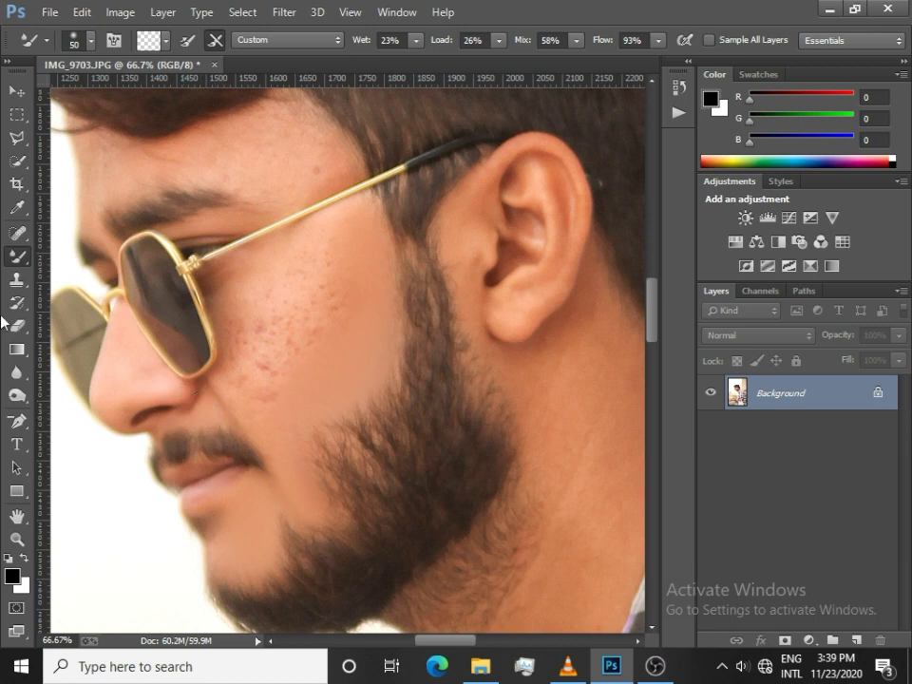
# Heal the dark cheek blemishes below the sunglasses with the Content-Aware Spot Healing Brush
pyautogui.click(16, 231)
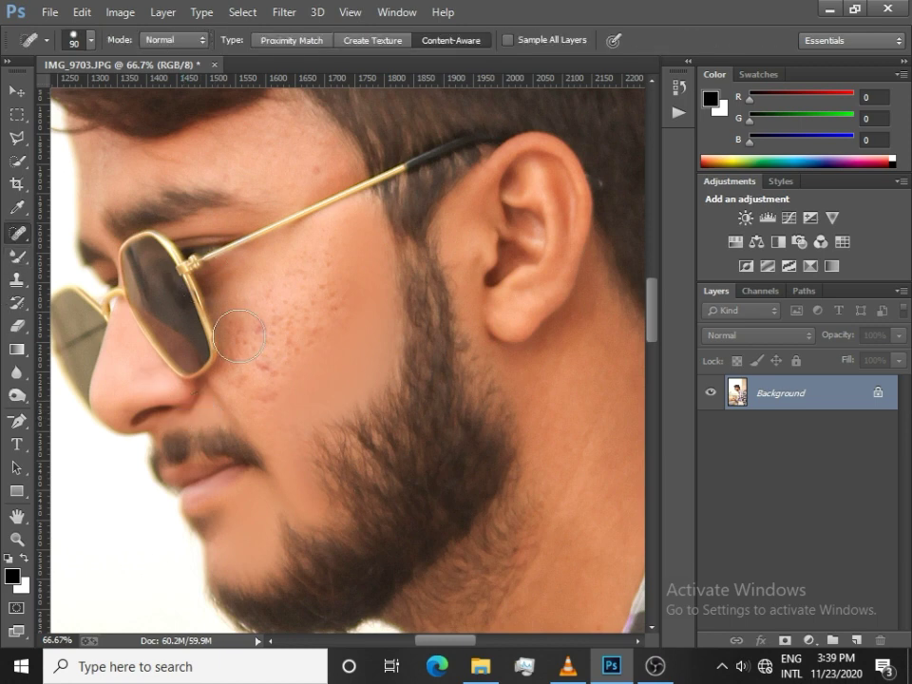
pyautogui.click(269, 385)
pyautogui.moveTo(266, 366); pyautogui.dragTo(279, 367)
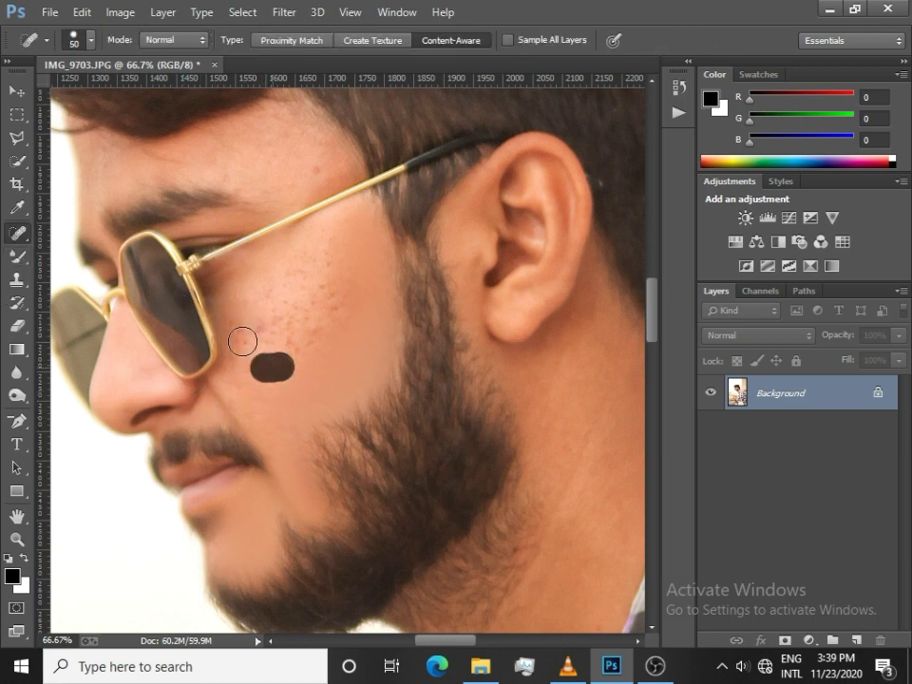
pyautogui.click(260, 330)
pyautogui.click(296, 331)
pyautogui.click(319, 310)
pyautogui.click(321, 296)
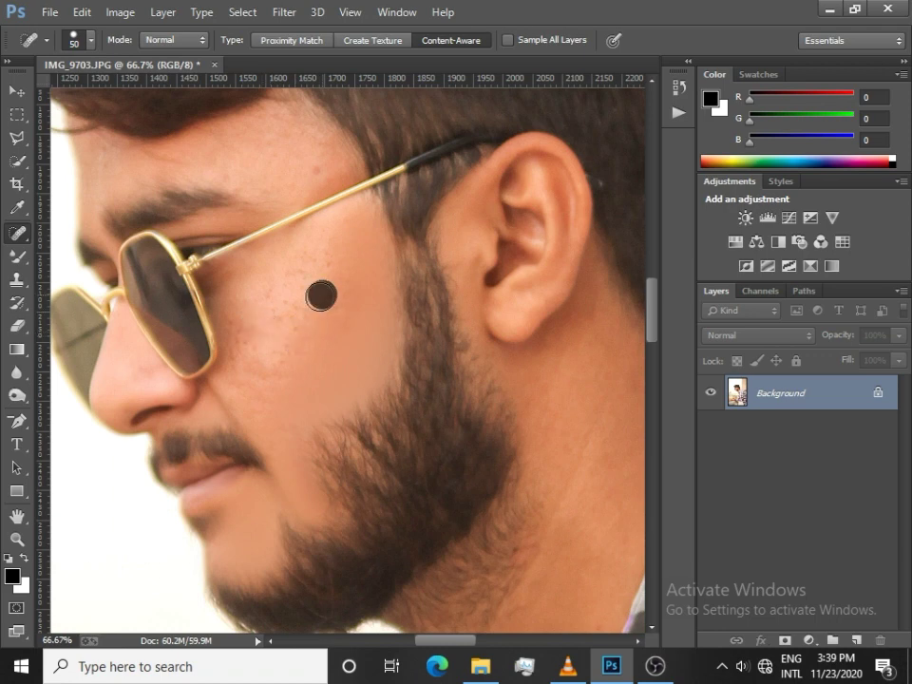
pyautogui.click(279, 319)
pyautogui.click(253, 374)
# Heal the remaining cheek spots near the nose side and up to the glasses
pyautogui.click(244, 352)
pyautogui.moveTo(245, 335); pyautogui.dragTo(262, 335)
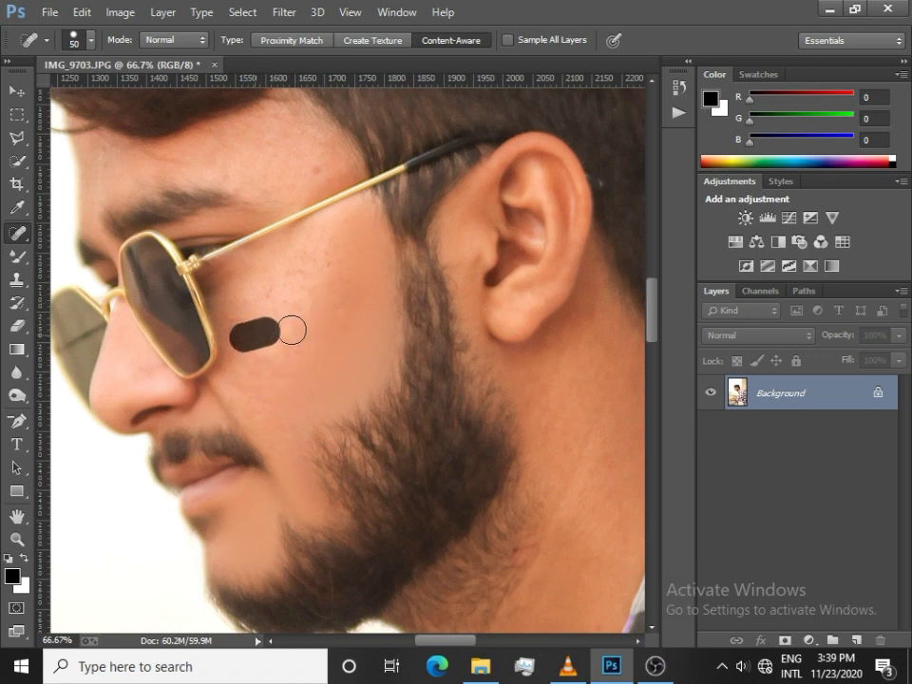
pyautogui.click(288, 334)
pyautogui.moveTo(301, 305)
pyautogui.mouseDown()
pyautogui.moveTo(336, 305)
pyautogui.moveTo(302, 329)
pyautogui.mouseUp()
pyautogui.click(242, 381)
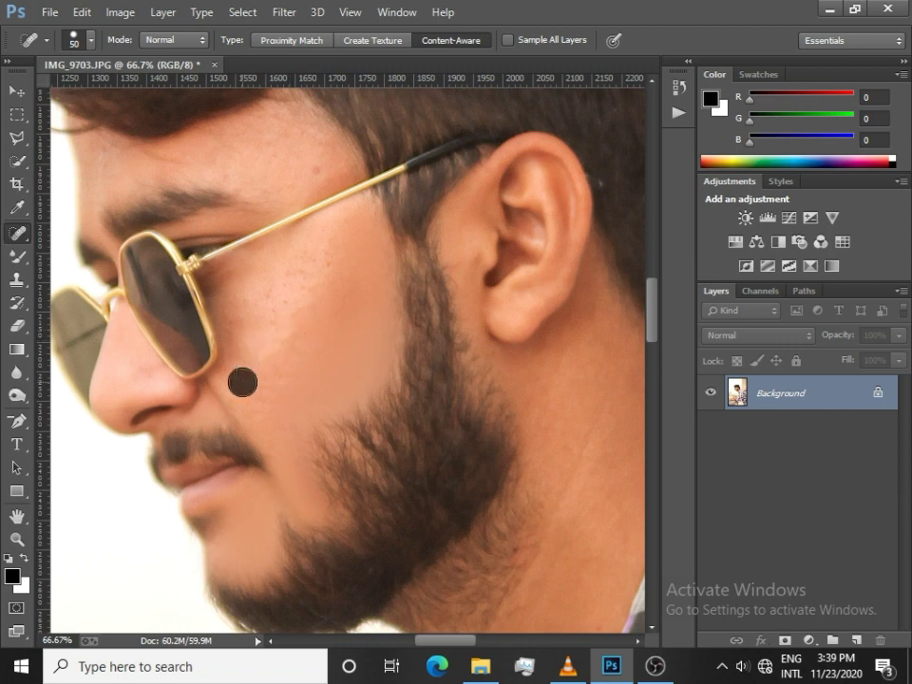
pyautogui.click(295, 305)
pyautogui.click(322, 271)
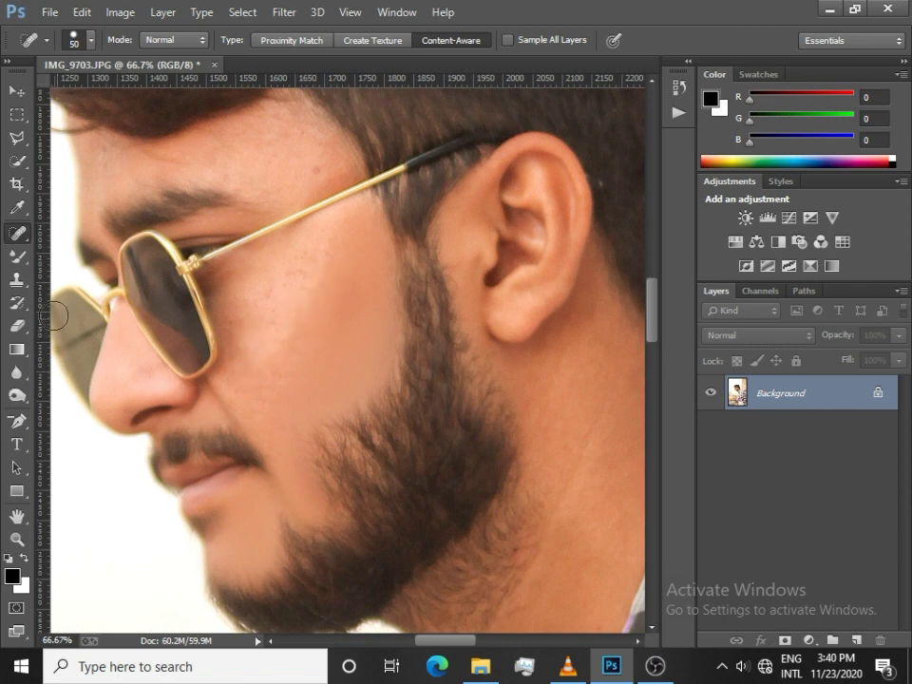
pyautogui.click(17, 256)
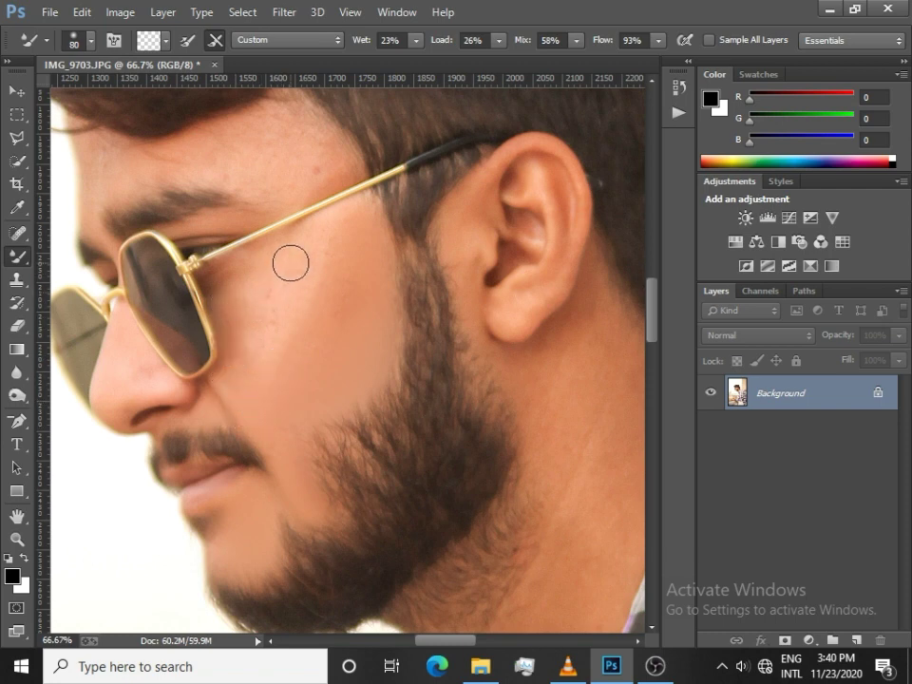
# Mixer-brush the cheek skin below the sunglasses, then shrink the brush
pyautogui.moveTo(262, 368); pyautogui.dragTo(270, 352)
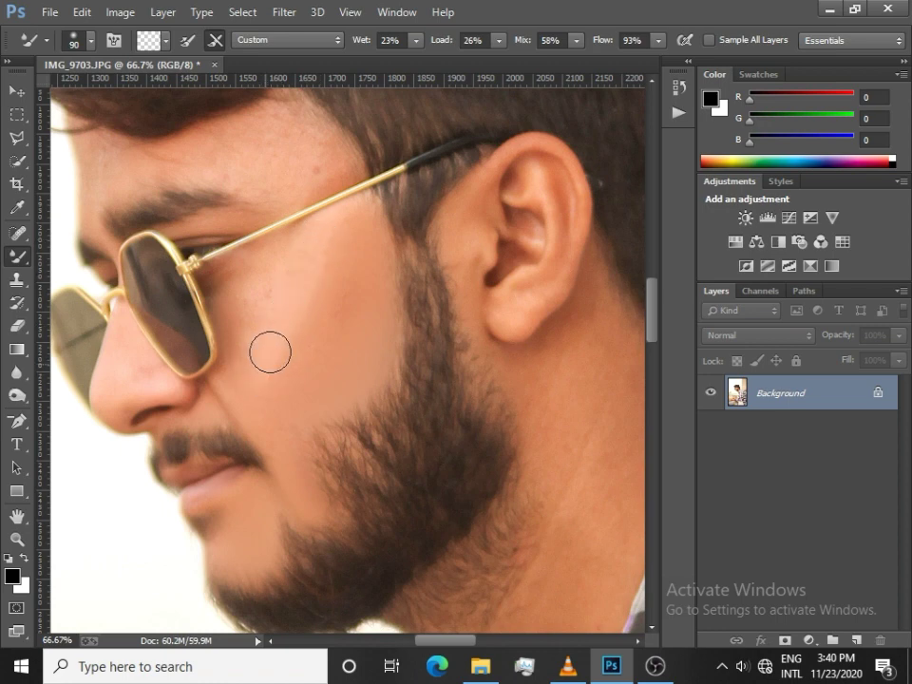
pyautogui.press('[')
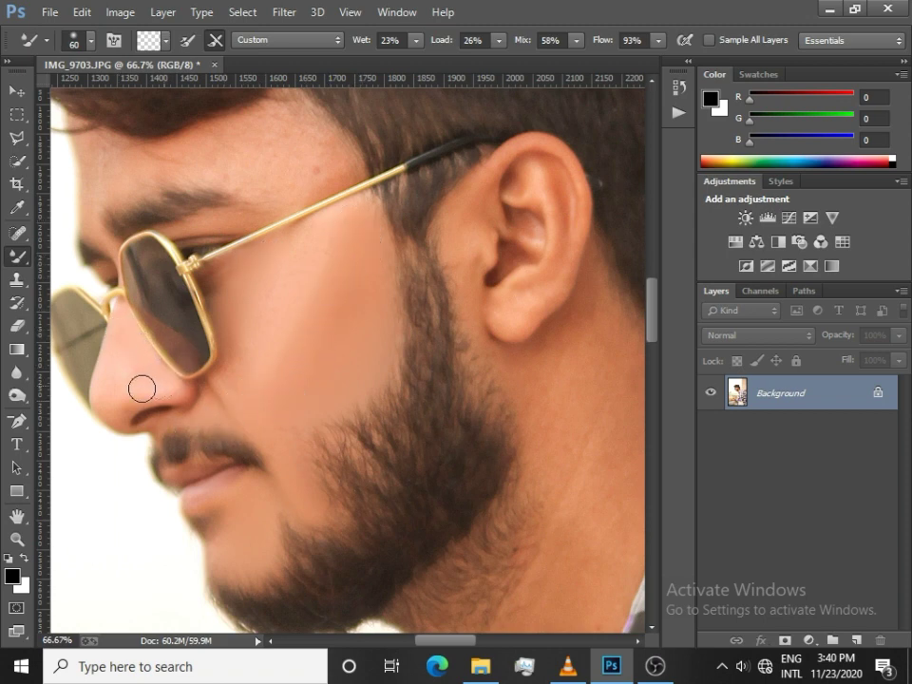
pyautogui.press('[')
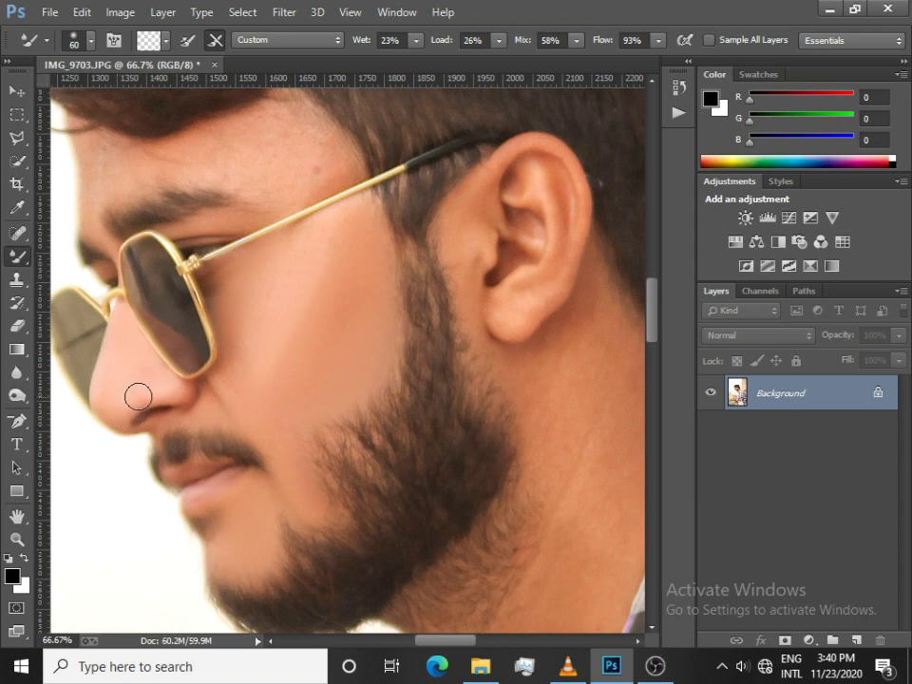
pyautogui.scroll(-1, 209, 418)
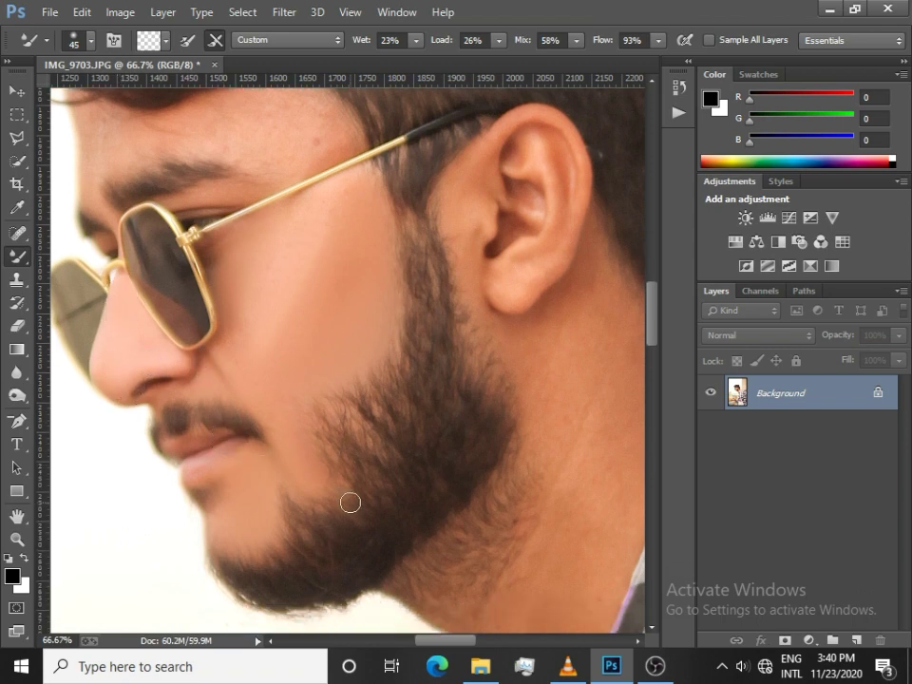
pyautogui.scroll(3, 350, 501)
pyautogui.scroll(2, 265, 423)
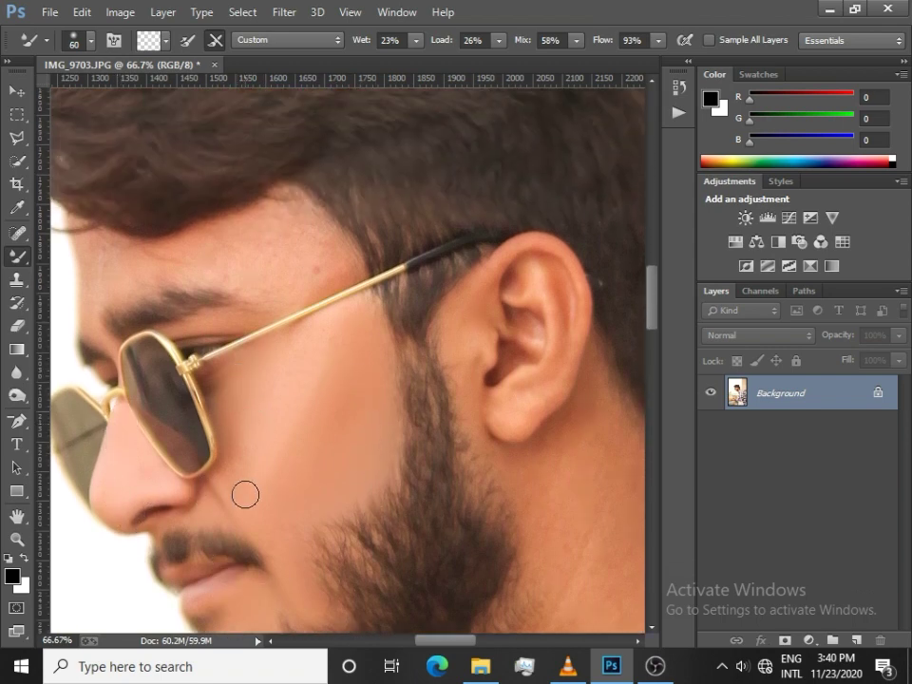
pyautogui.scroll(2, 221, 448)
# At brush size 100, smooth the temple skin and remove its blemish
pyautogui.press(']')
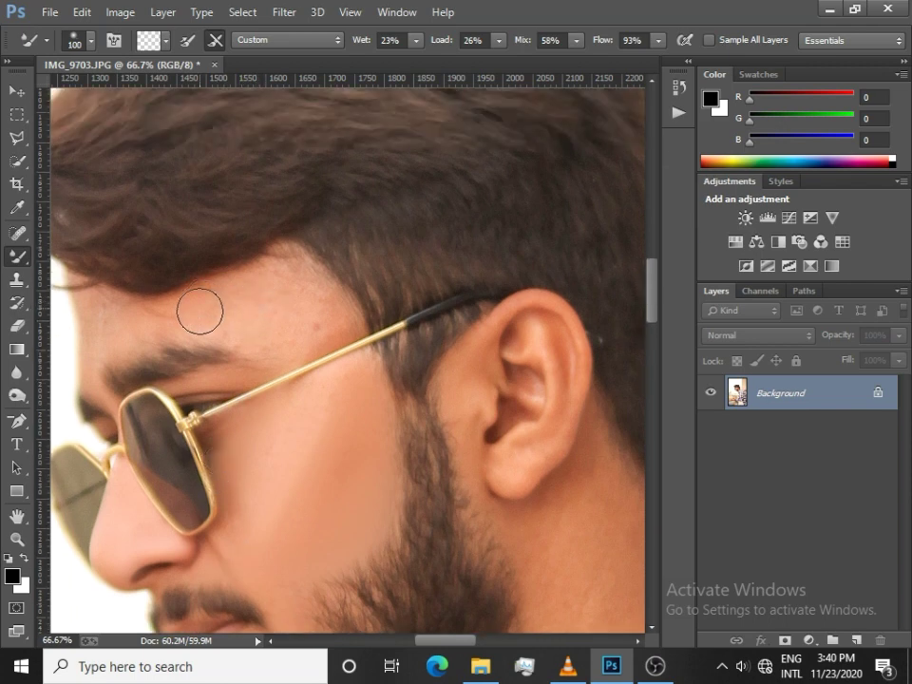
pyautogui.press(']')
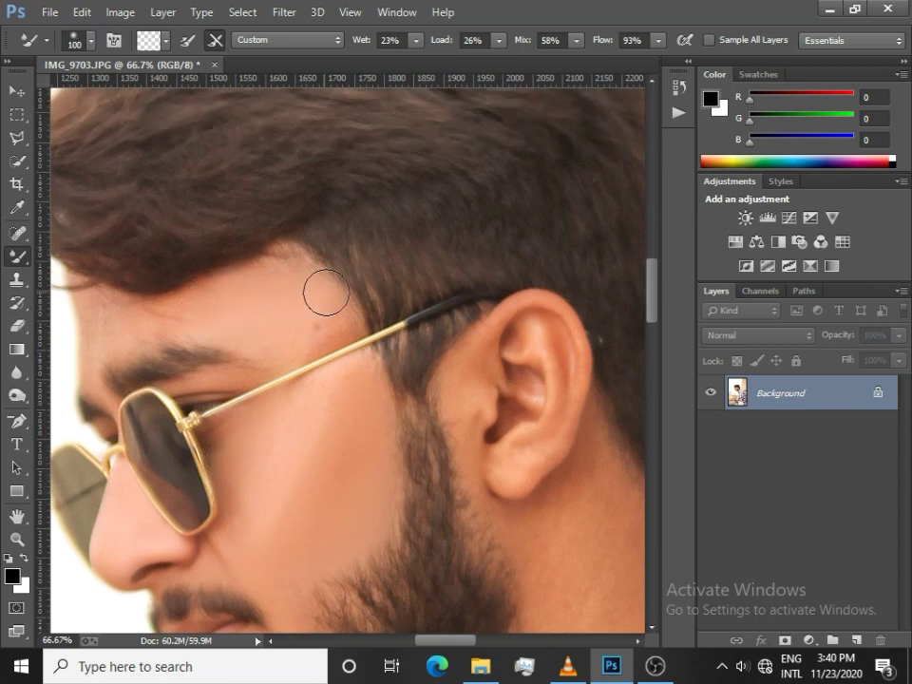
pyautogui.moveTo(326, 291)
pyautogui.mouseDown()
pyautogui.moveTo(274, 329)
pyautogui.moveTo(333, 322)
pyautogui.moveTo(284, 334)
pyautogui.mouseUp()
pyautogui.press('[')
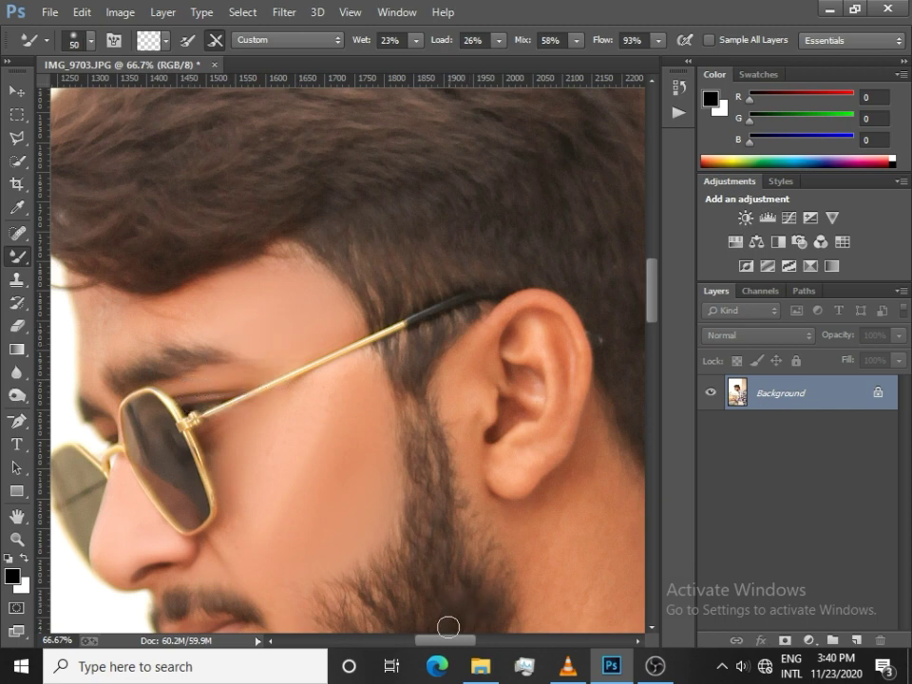
pyautogui.hscroll(-3, 448, 627)
pyautogui.hscroll(-2, 380, 532)
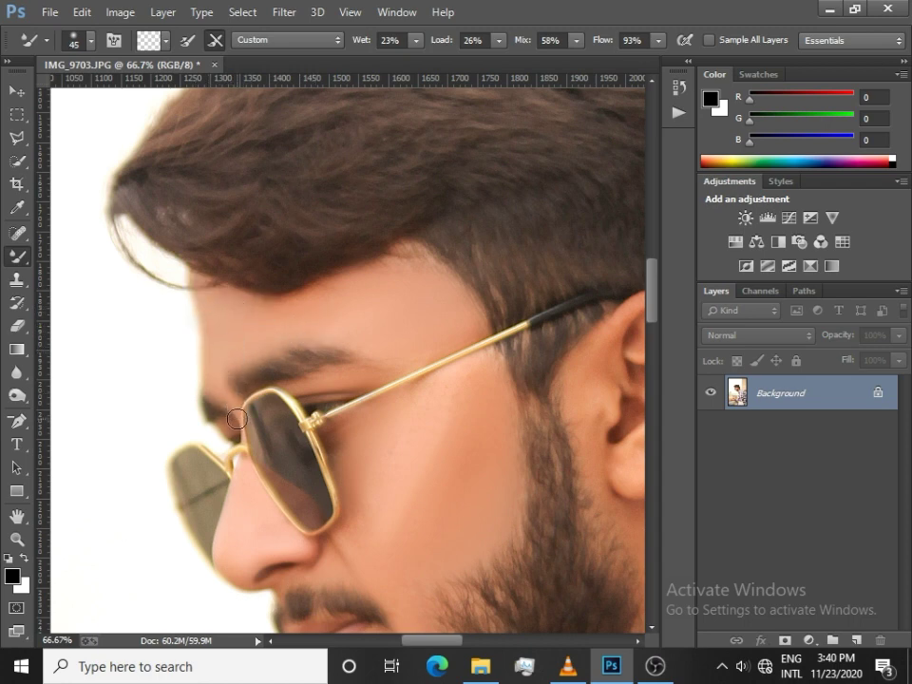
# Smooth the skin in front of the ear and the inner-ear shading, ending at brush size 100
pyautogui.moveTo(437, 642); pyautogui.dragTo(461, 642)
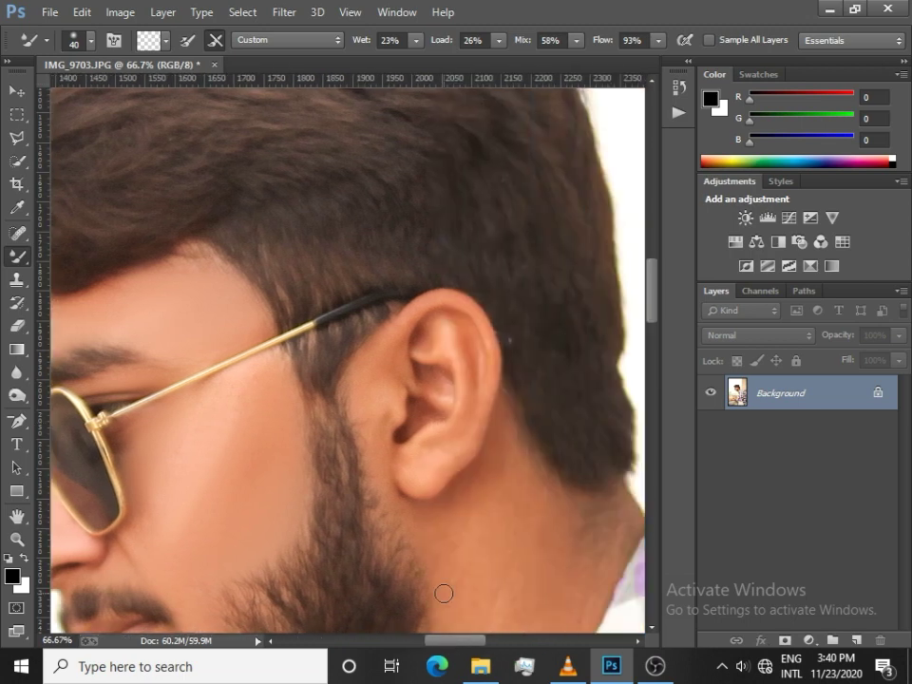
pyautogui.scroll(-3, 431, 479)
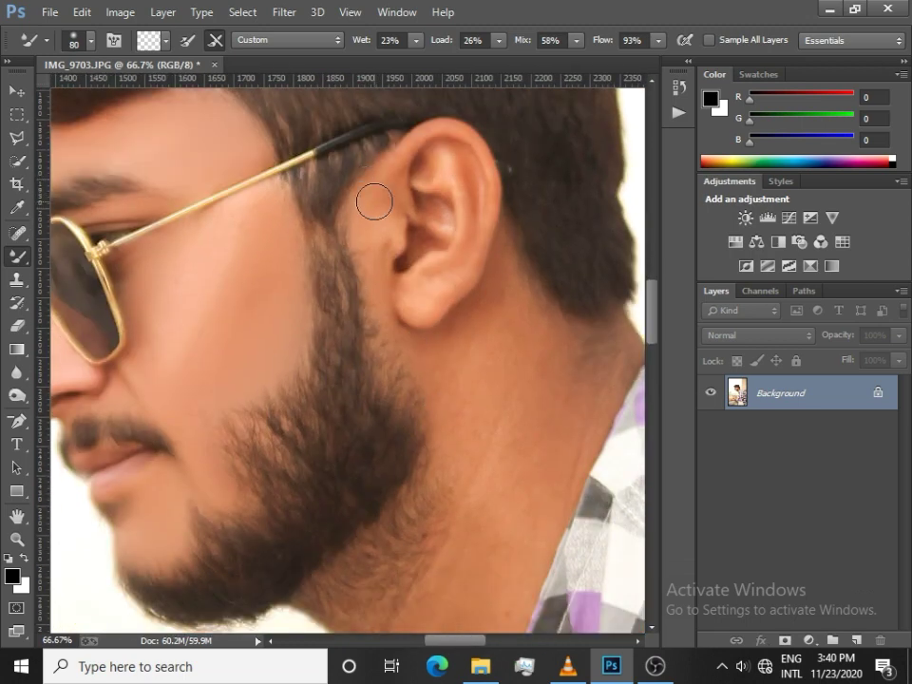
pyautogui.moveTo(375, 201); pyautogui.dragTo(383, 304)
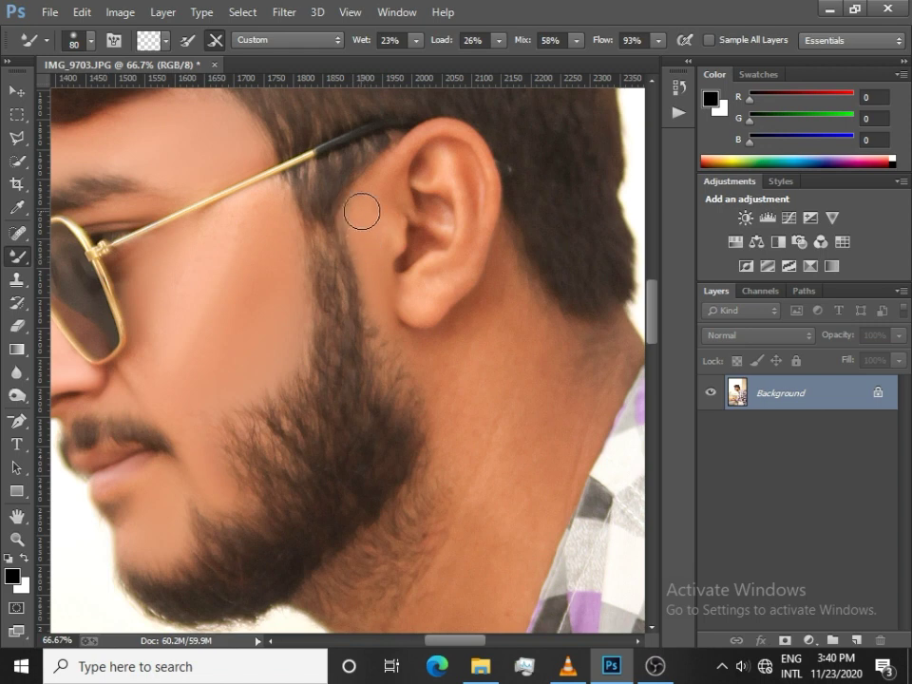
pyautogui.moveTo(419, 303); pyautogui.dragTo(469, 221)
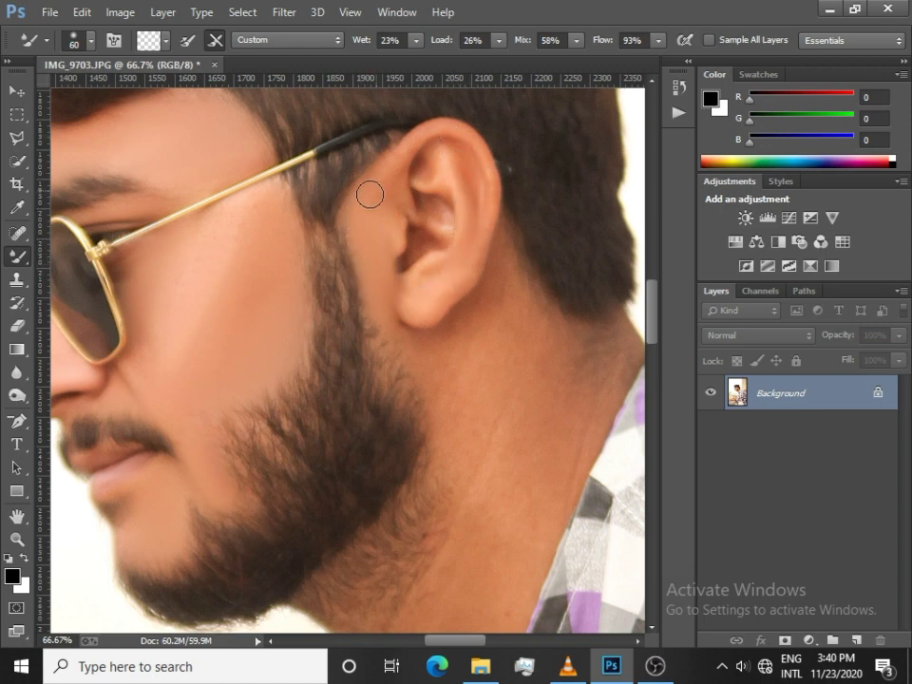
pyautogui.scroll(-2, 460, 285)
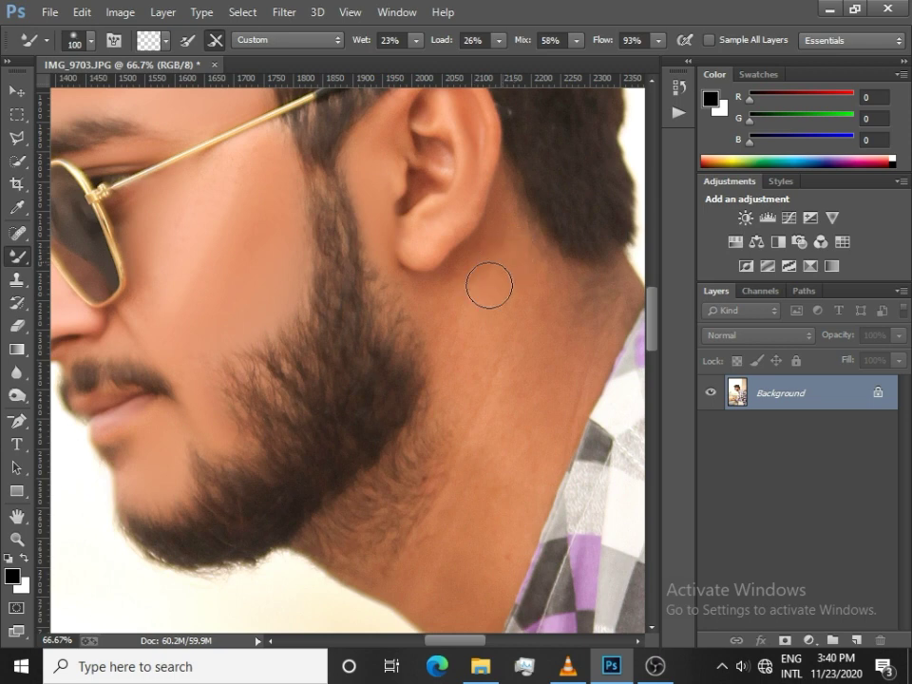
pyautogui.press(']')
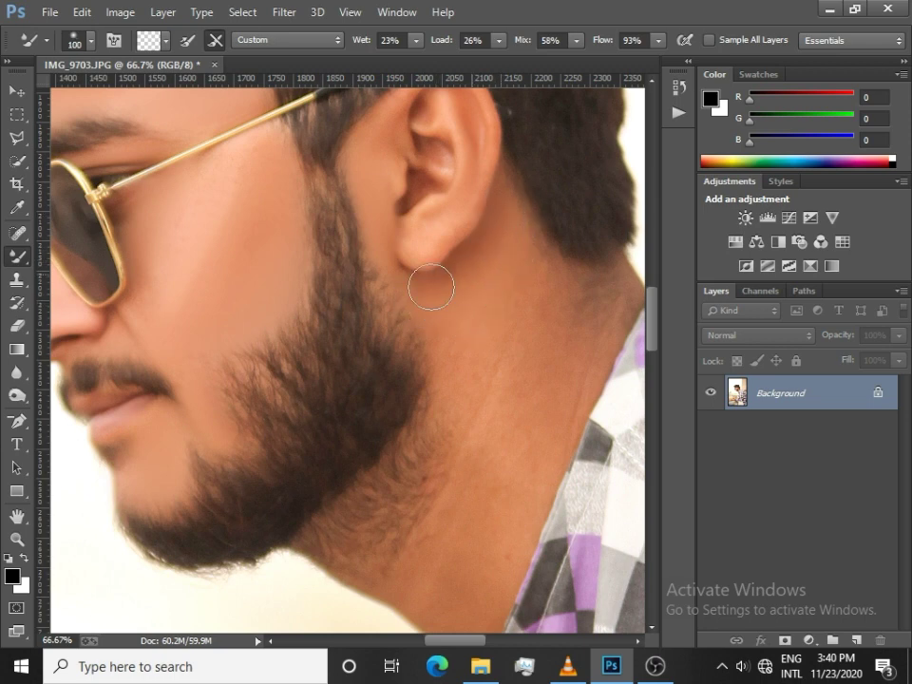
pyautogui.scroll(-5, 429, 309)
pyautogui.press(']')
pyautogui.press(']')
pyautogui.press(']')
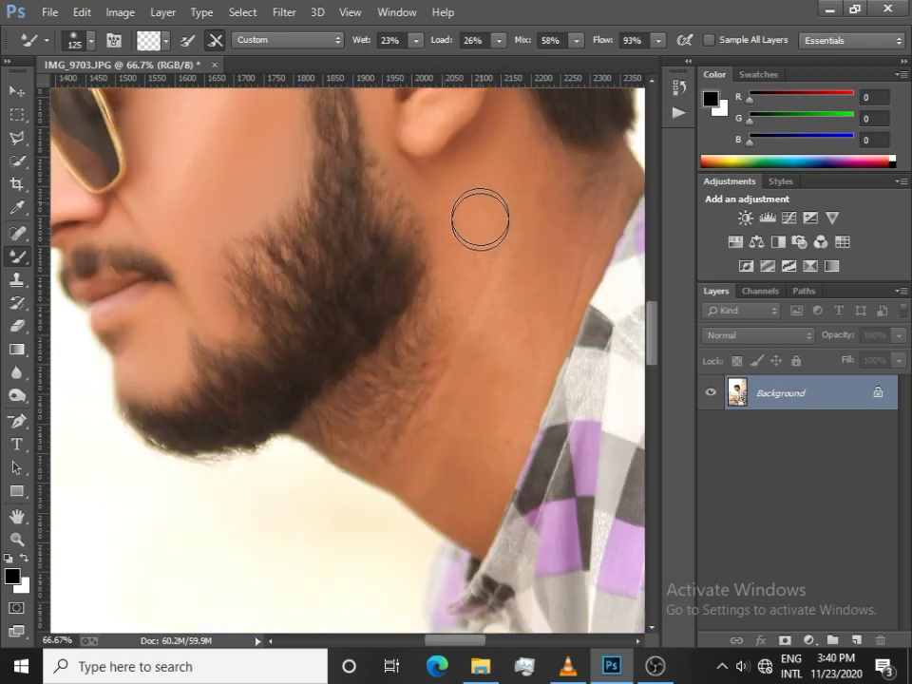
pyautogui.press(']')
pyautogui.press(']')
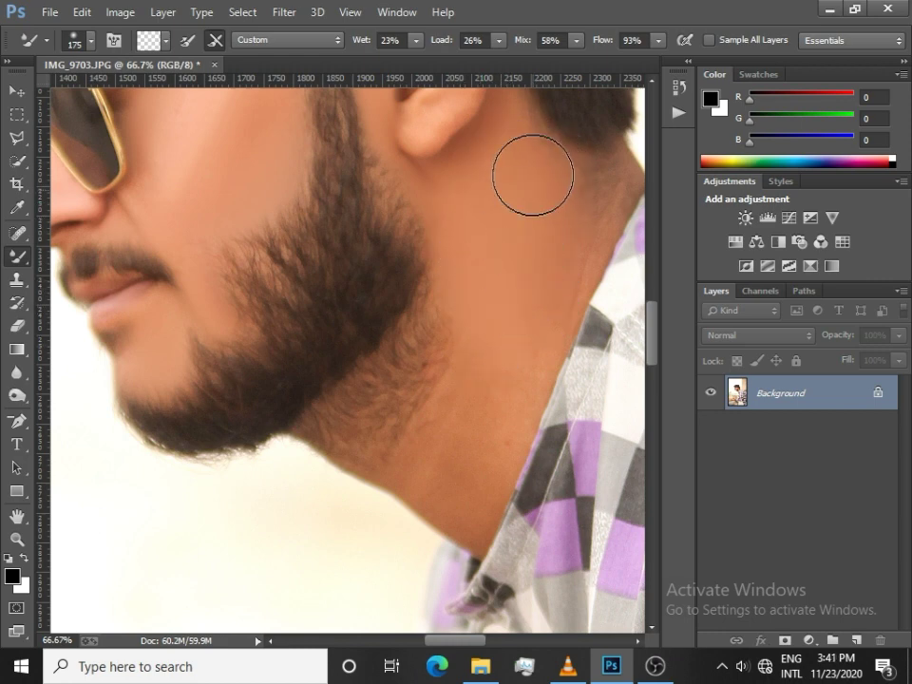
pyautogui.press('[')
pyautogui.press('[')
pyautogui.press('[')
# Smooth the neck below the ear, resizing the brush between 90 and 150
pyautogui.moveTo(558, 184); pyautogui.dragTo(575, 189)
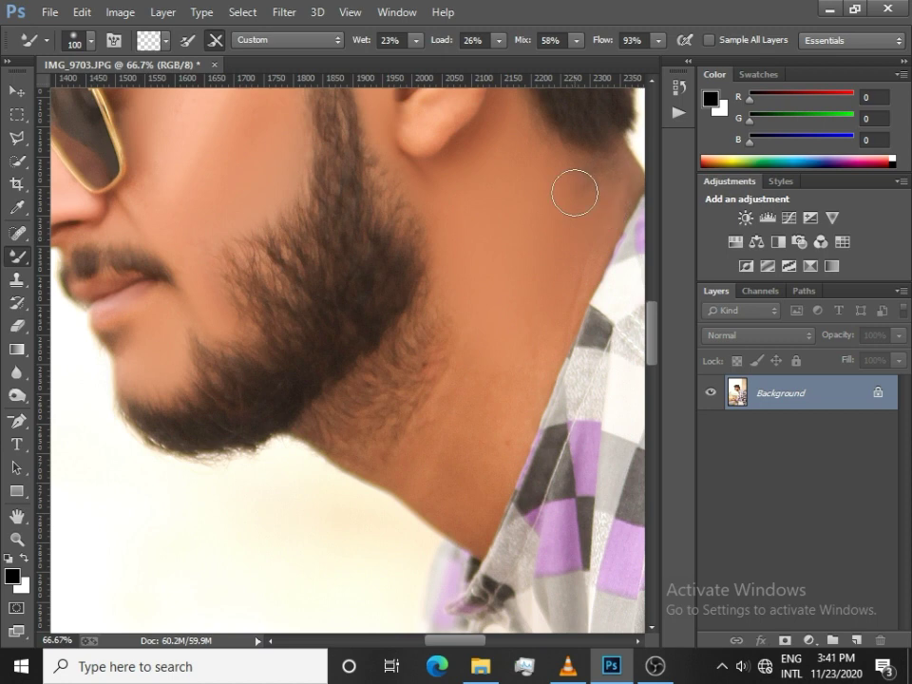
pyautogui.scroll(-3, 523, 352)
pyautogui.press(']')
pyautogui.press(']')
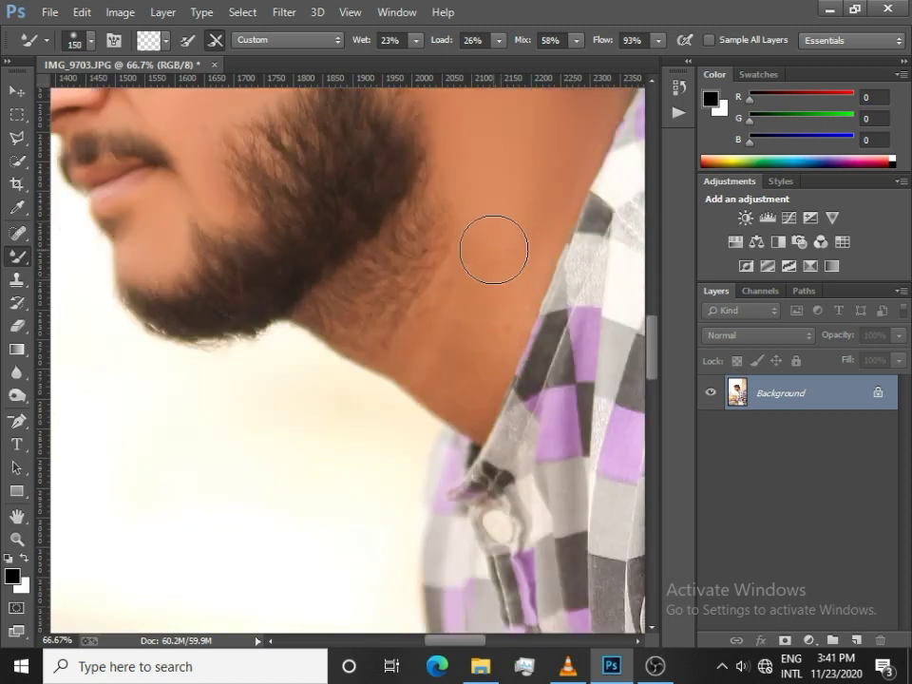
pyautogui.press('[')
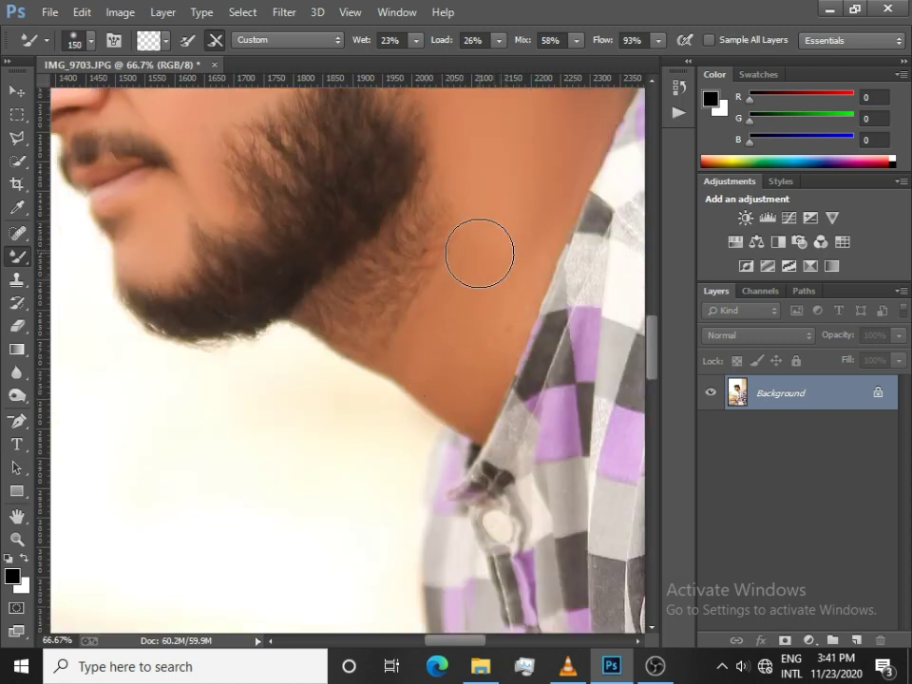
pyautogui.press('[')
pyautogui.press('[')
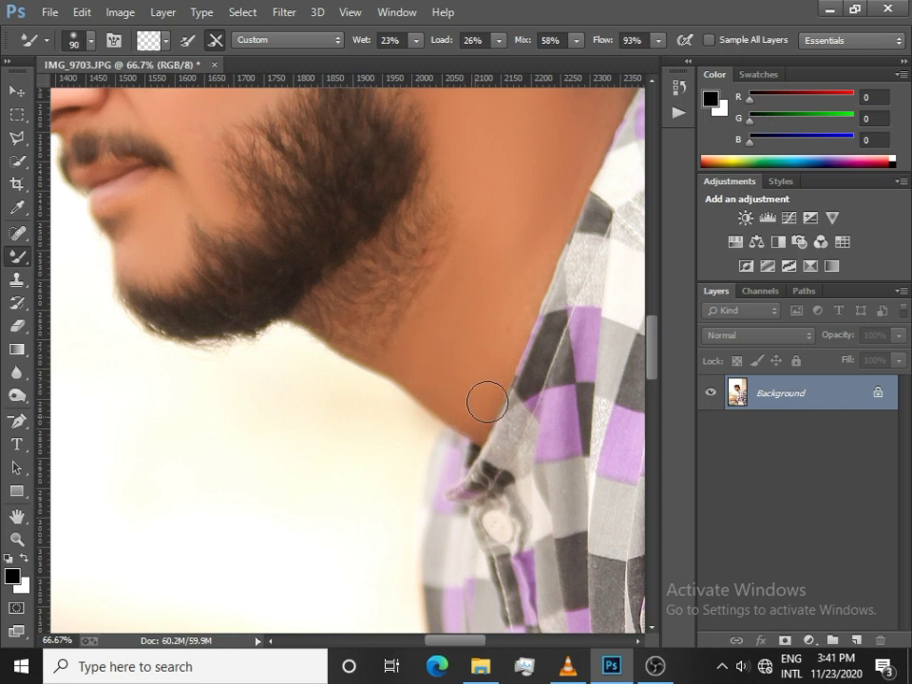
pyautogui.press(']')
pyautogui.press(']')
pyautogui.press(']')
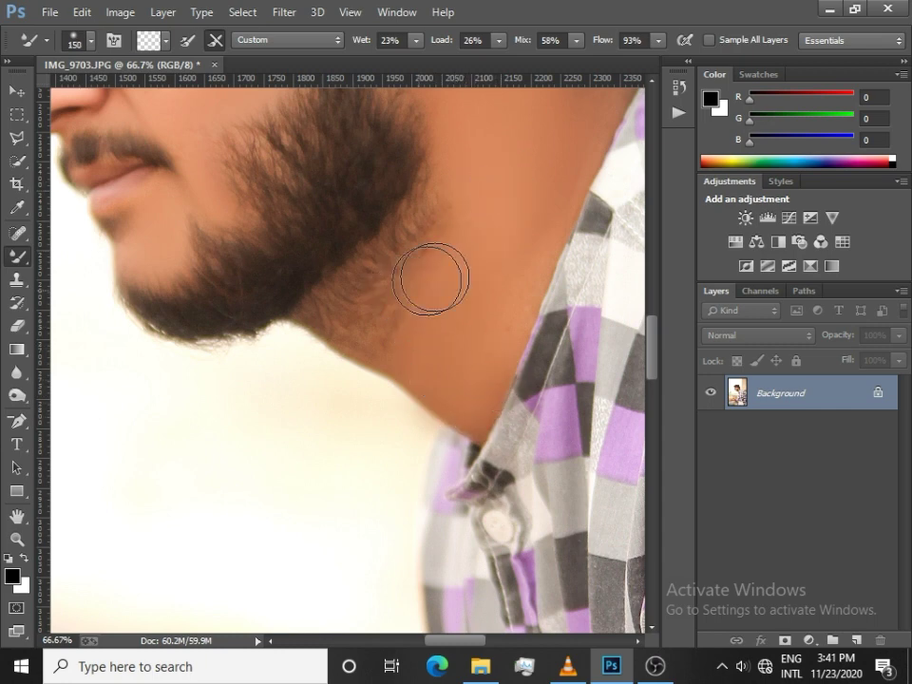
# Blend stray hairs along the beard and jawline edge into clean neck skin
pyautogui.moveTo(430, 292)
pyautogui.mouseDown()
pyautogui.moveTo(379, 331)
pyautogui.moveTo(417, 331)
pyautogui.moveTo(358, 325)
pyautogui.moveTo(433, 258)
pyautogui.moveTo(450, 207)
pyautogui.mouseUp()
pyautogui.press('[')
pyautogui.press('[')
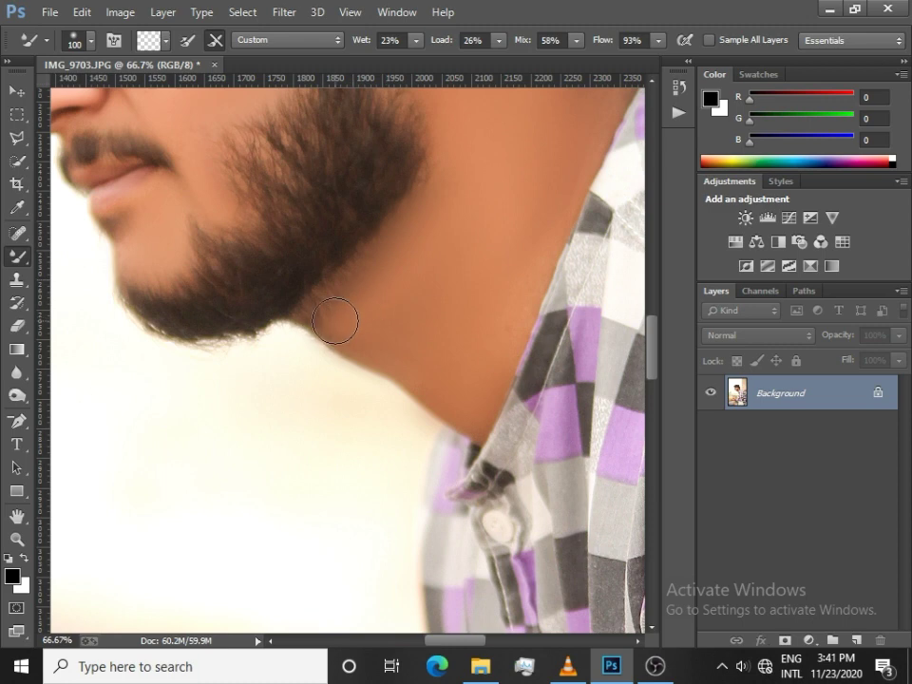
pyautogui.press('[')
pyautogui.press('[')
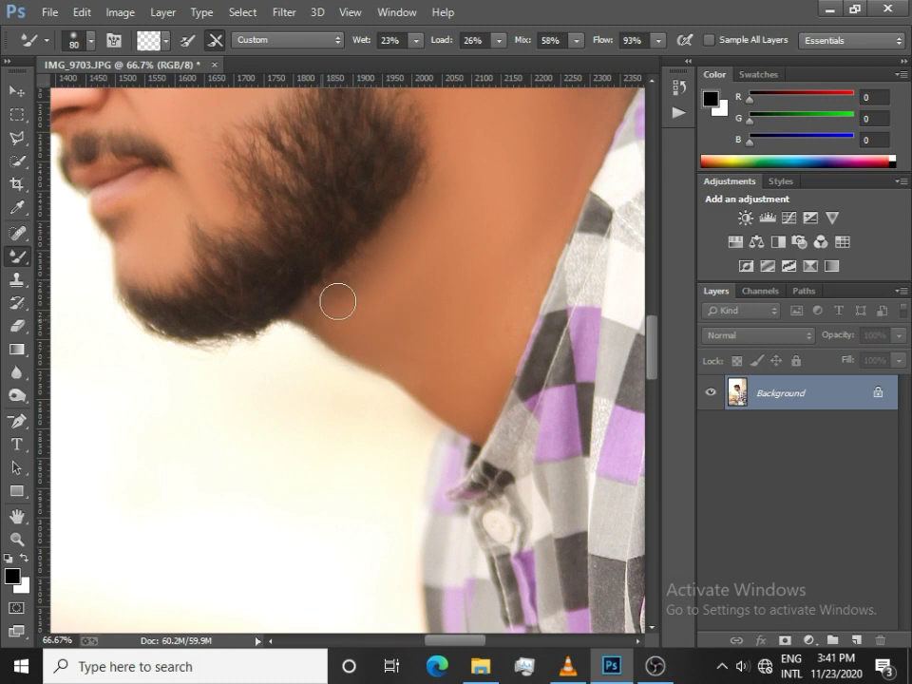
pyautogui.press(']')
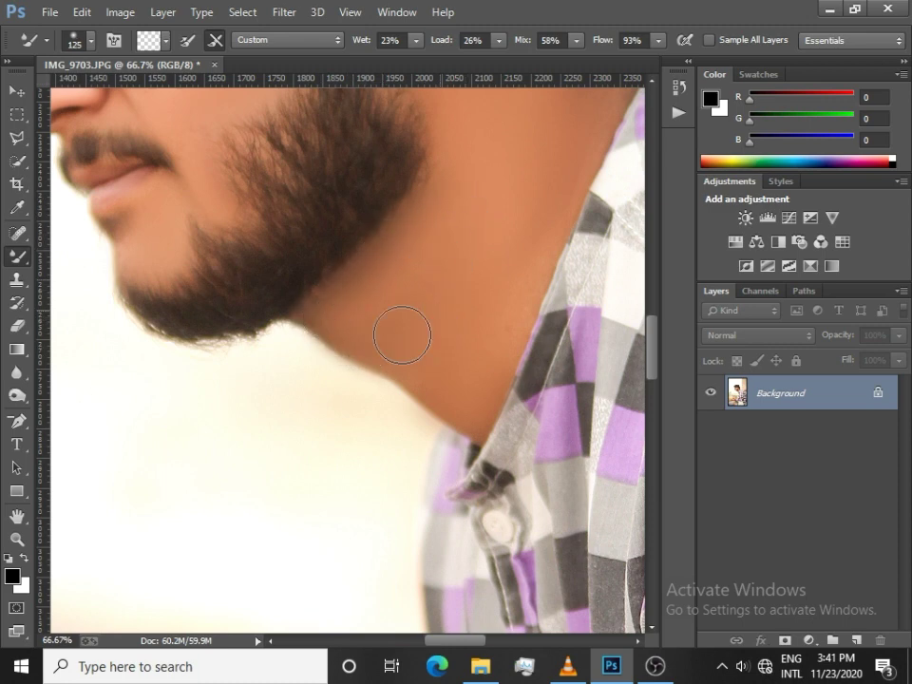
pyautogui.scroll(2, 440, 341)
pyautogui.scroll(2, 441, 316)
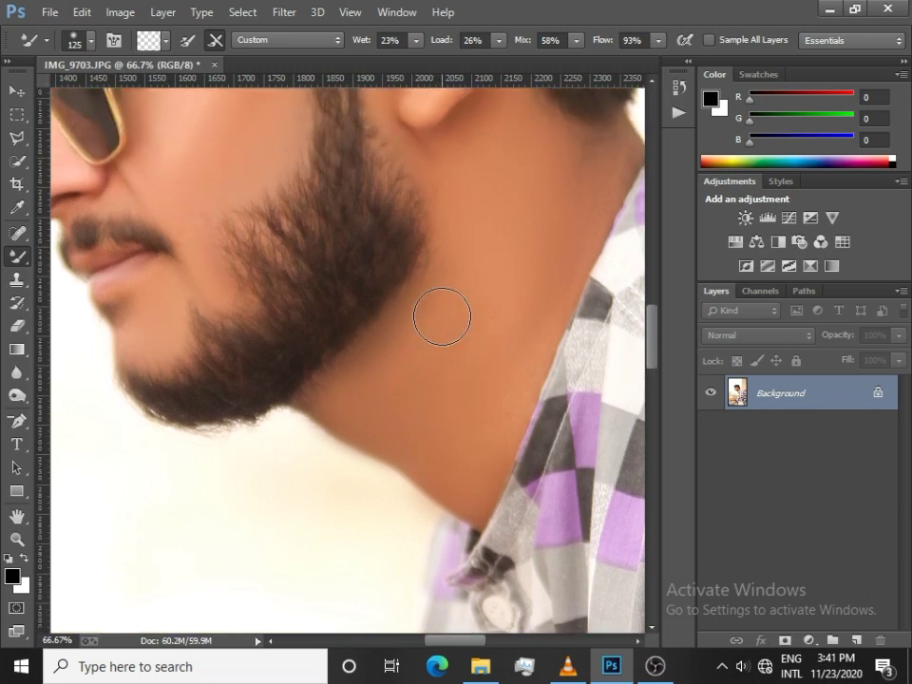
pyautogui.press('[')
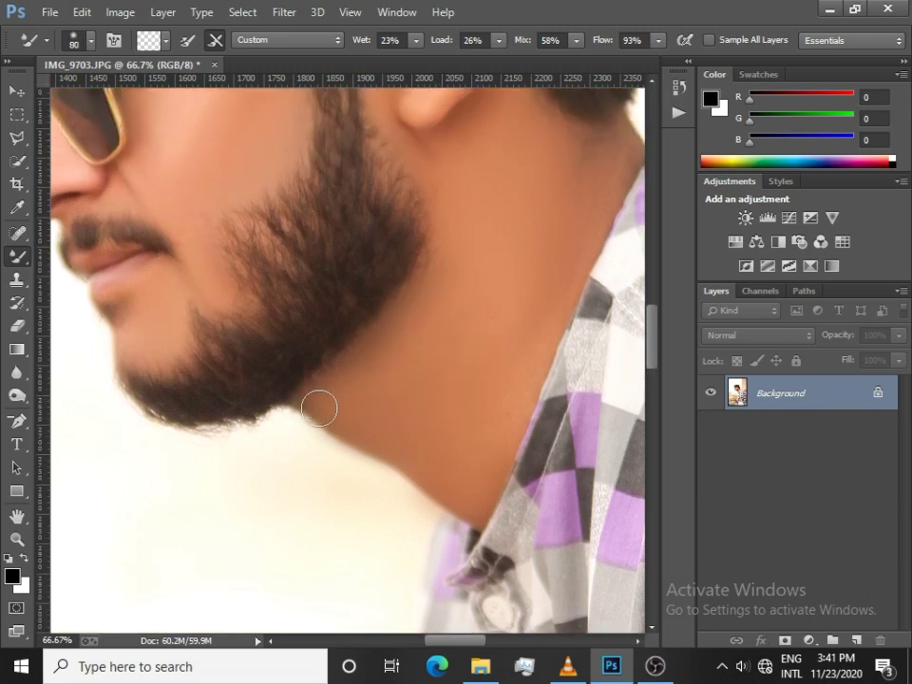
pyautogui.scroll(3, 432, 214)
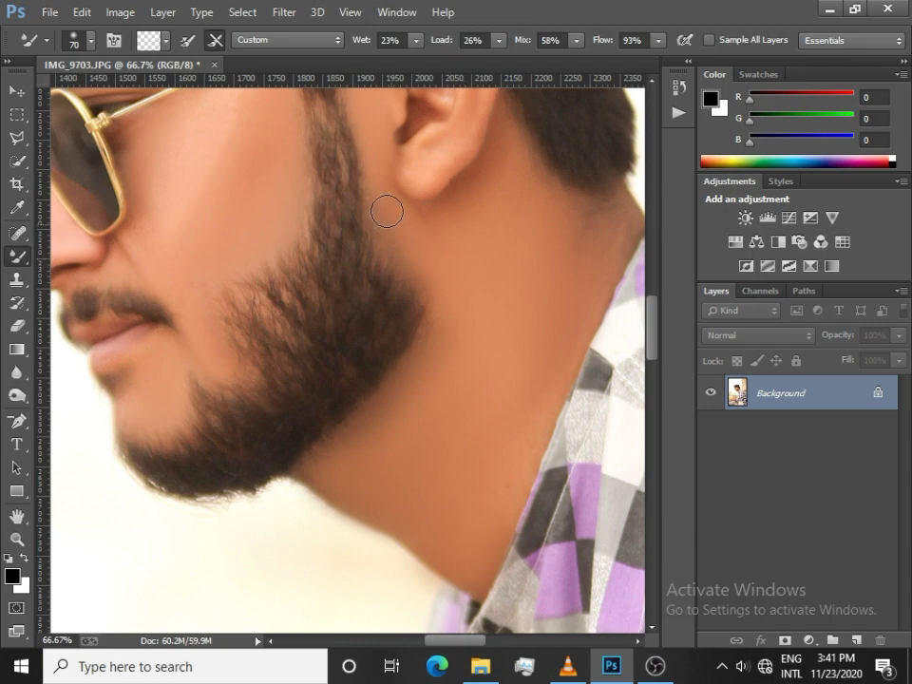
pyautogui.scroll(2, 380, 187)
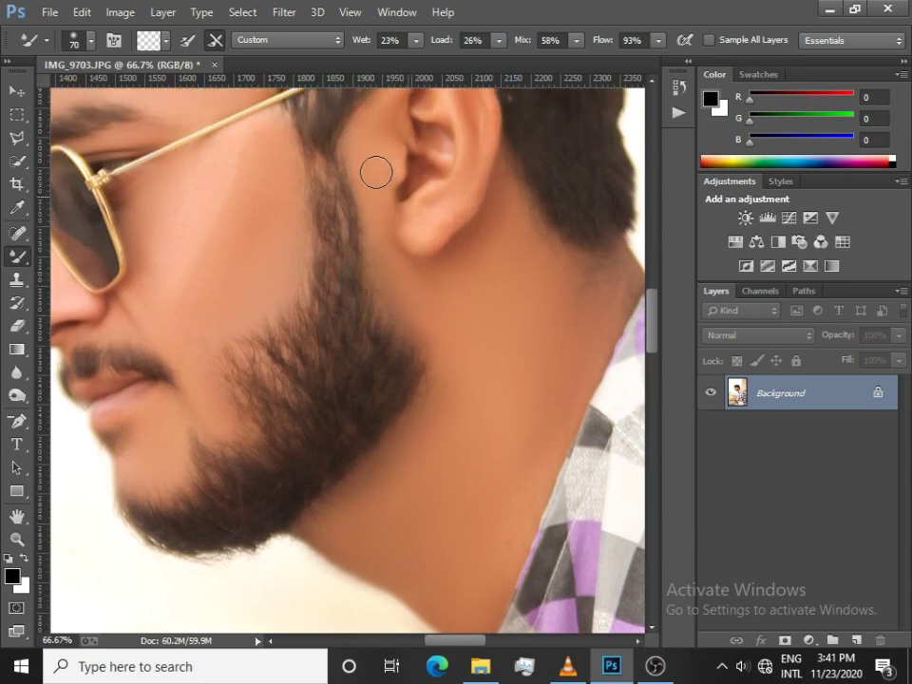
pyautogui.hotkey('ctrl', '-')
# Zoom out to the whole photo, then zoom in on the clasped hands and wristwatch
pyautogui.hotkey('ctrl', '-')
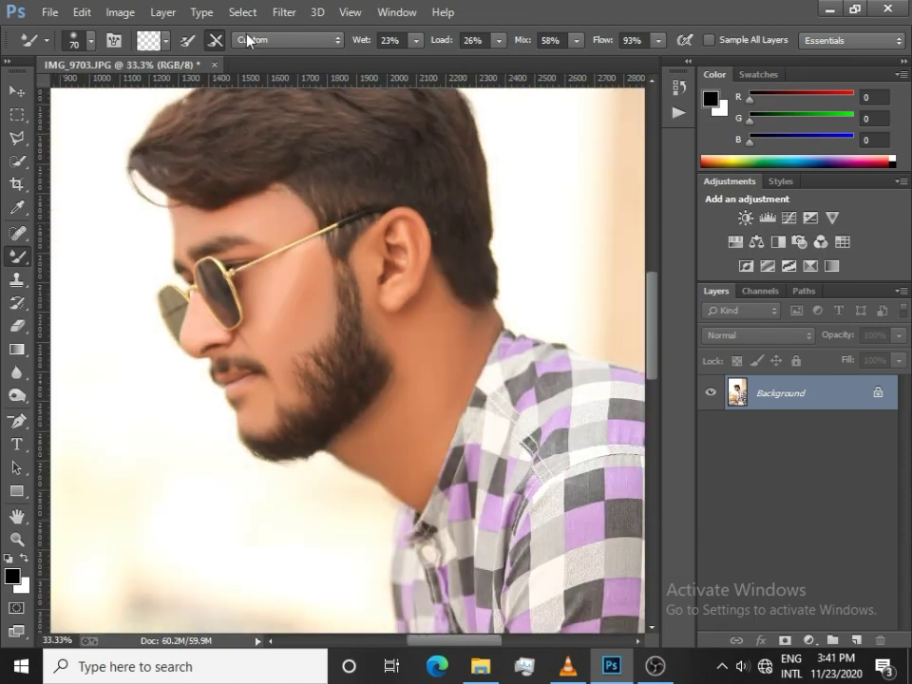
pyautogui.hotkey('ctrl', '-')
pyautogui.hotkey('ctrl', '-')
pyautogui.hotkey('ctrl', '-')
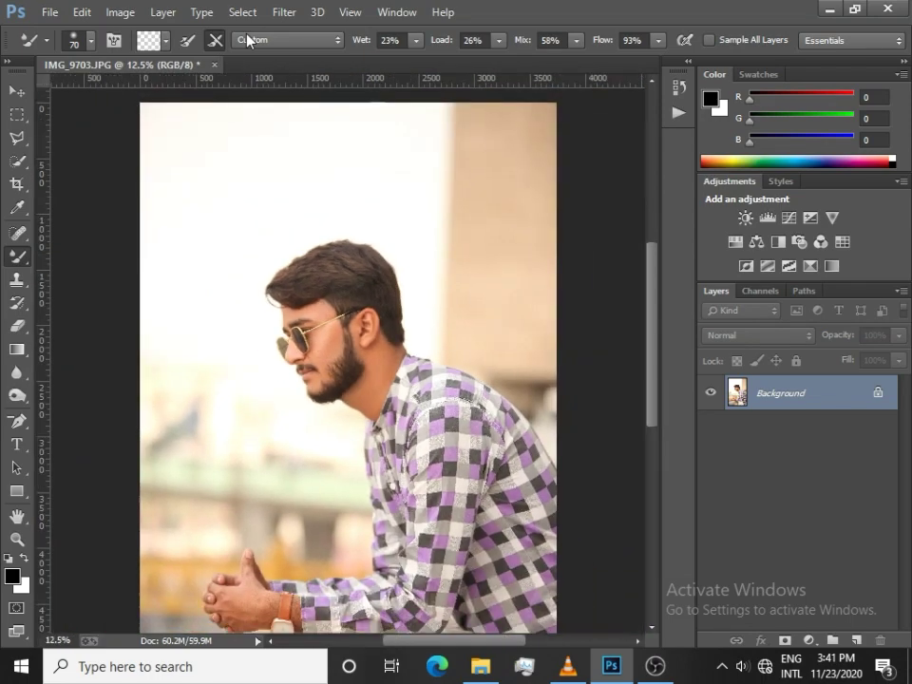
pyautogui.hotkey('ctrl', '-')
pyautogui.hotkey('ctrl', '+')
pyautogui.hotkey('ctrl', '+')
pyautogui.scroll(-2, 617, 256)
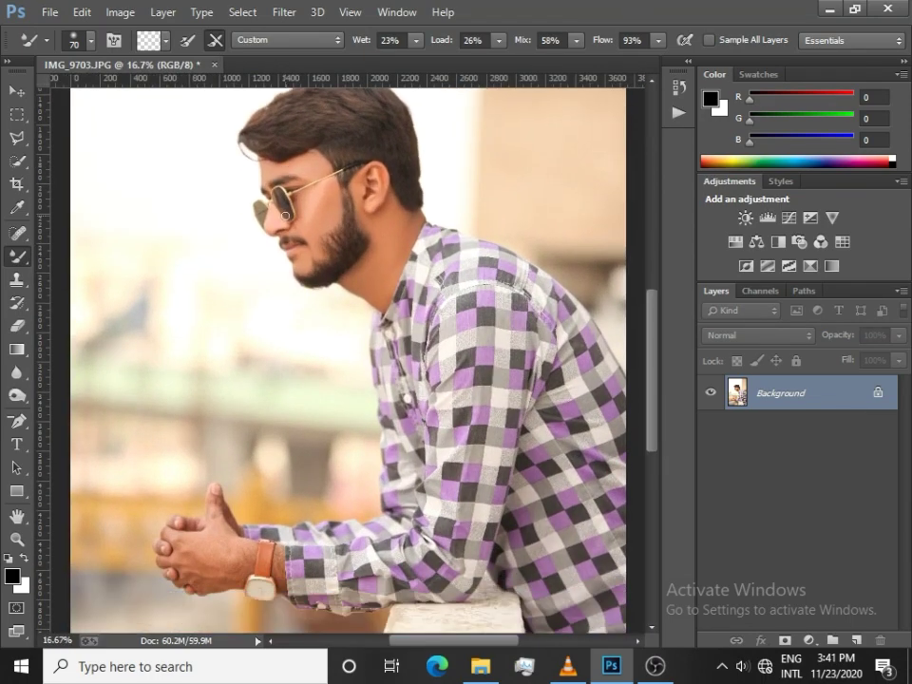
pyautogui.scroll(-2, 617, 257)
pyautogui.scroll(-2, 617, 256)
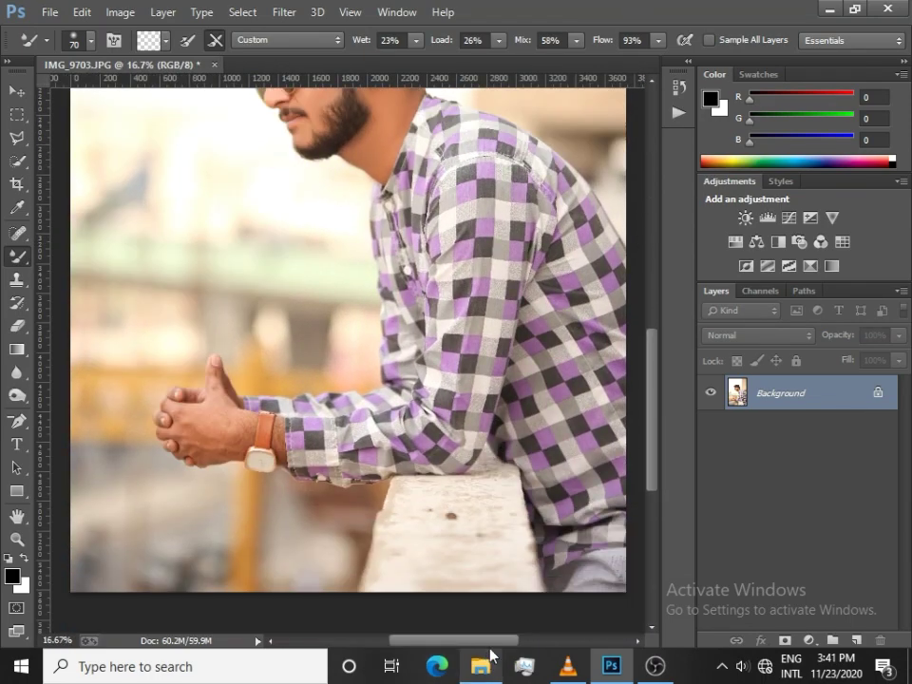
pyautogui.moveTo(496, 641); pyautogui.dragTo(456, 645)
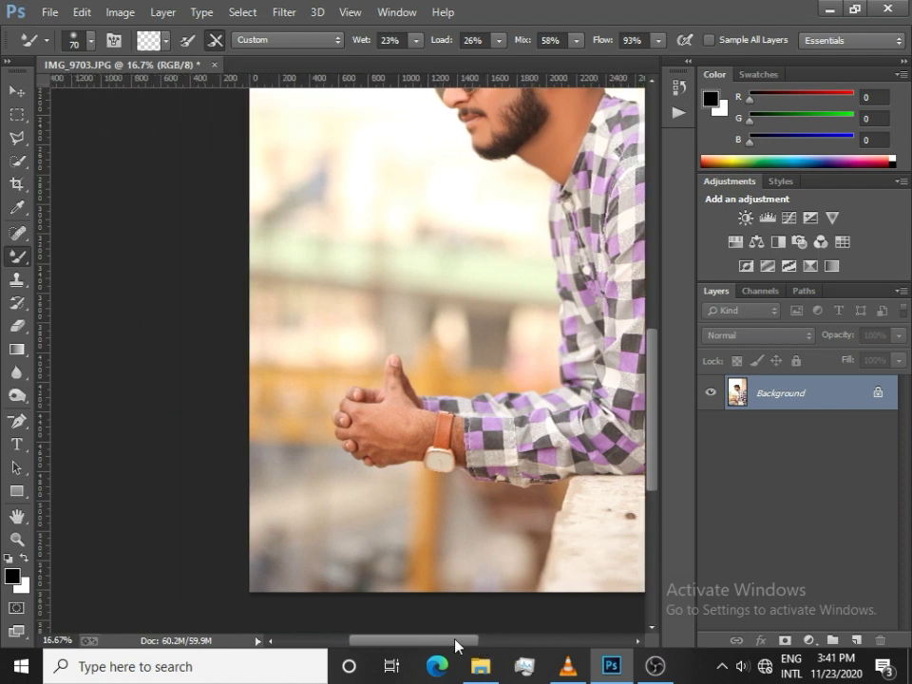
pyautogui.hotkey('ctrl', '+')
pyautogui.hotkey('ctrl', '+')
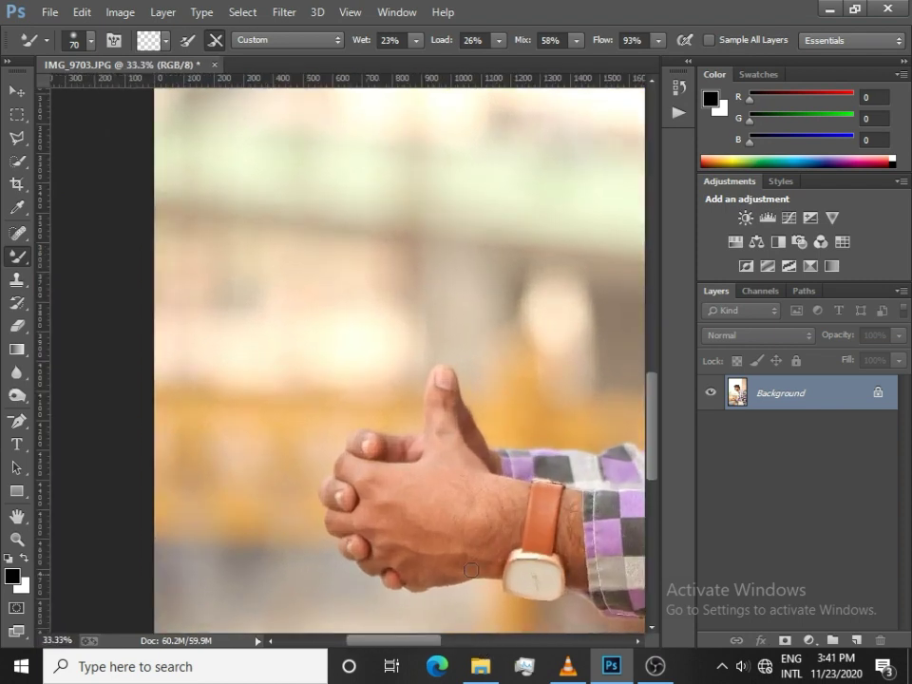
# Mixer-brush the skin on the back of the hand and the thumb edge
pyautogui.scroll(-2, 471, 568)
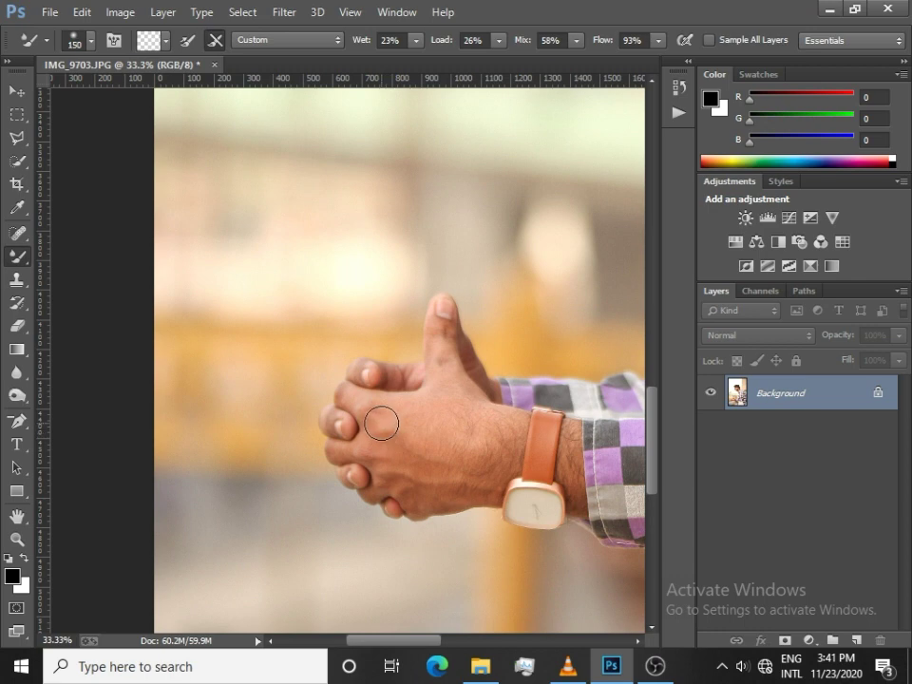
pyautogui.press(']')
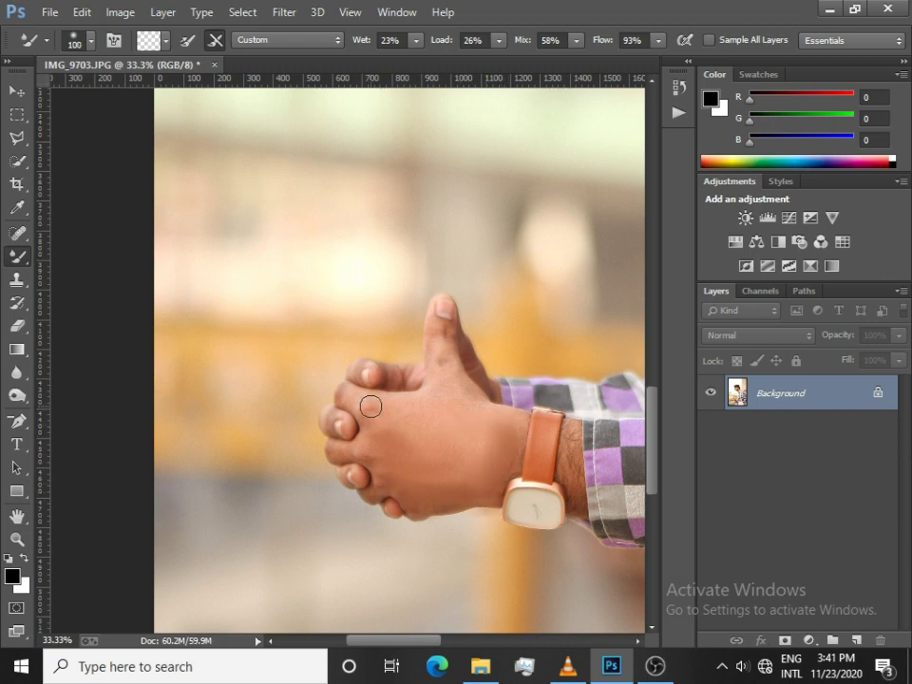
pyautogui.press(']')
pyautogui.moveTo(445, 418)
pyautogui.mouseDown()
pyautogui.moveTo(399, 441)
pyautogui.moveTo(442, 474)
pyautogui.moveTo(482, 439)
pyautogui.mouseUp()
pyautogui.press('[')
pyautogui.press('[')
pyautogui.press('[')
pyautogui.press('[')
pyautogui.moveTo(447, 391); pyautogui.dragTo(441, 350)
# Zoom out and open the Liquify filter with Shift+Ctrl+X
pyautogui.scroll(-2, 493, 394)
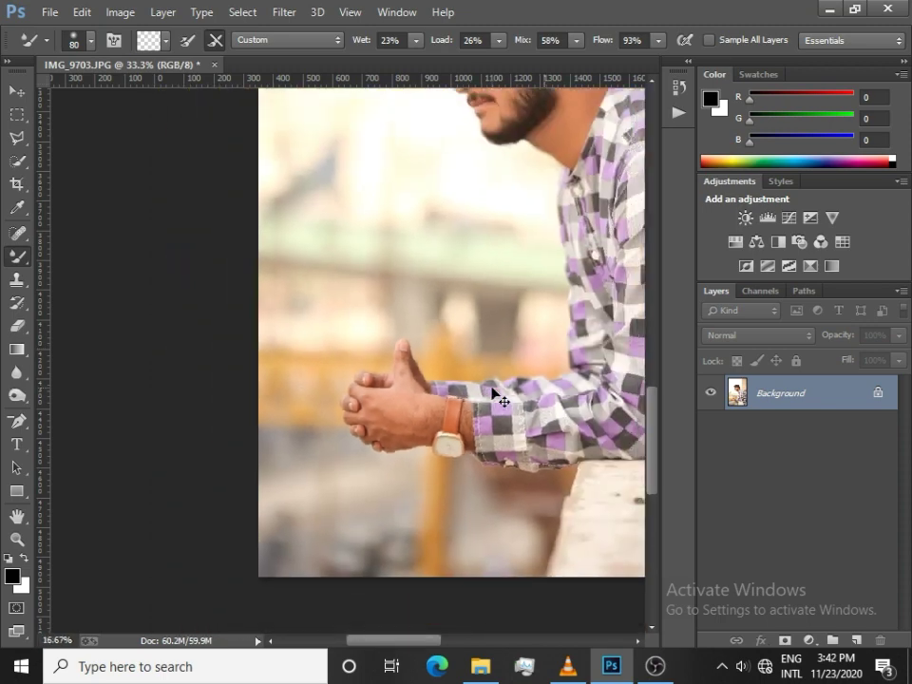
pyautogui.scroll(-1, 494, 394)
pyautogui.scroll(-1, 494, 394)
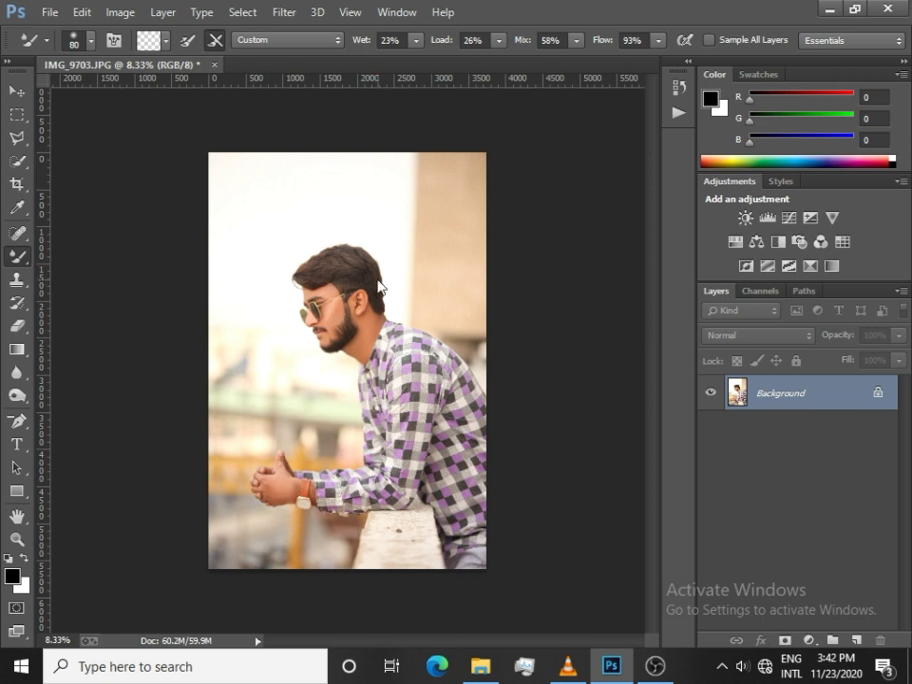
pyautogui.hotkey('ctrl', 'shift', 'x')
# Zoom in on the head and Forward Warp the chin and jawline into a new shape
pyautogui.click(291, 114)
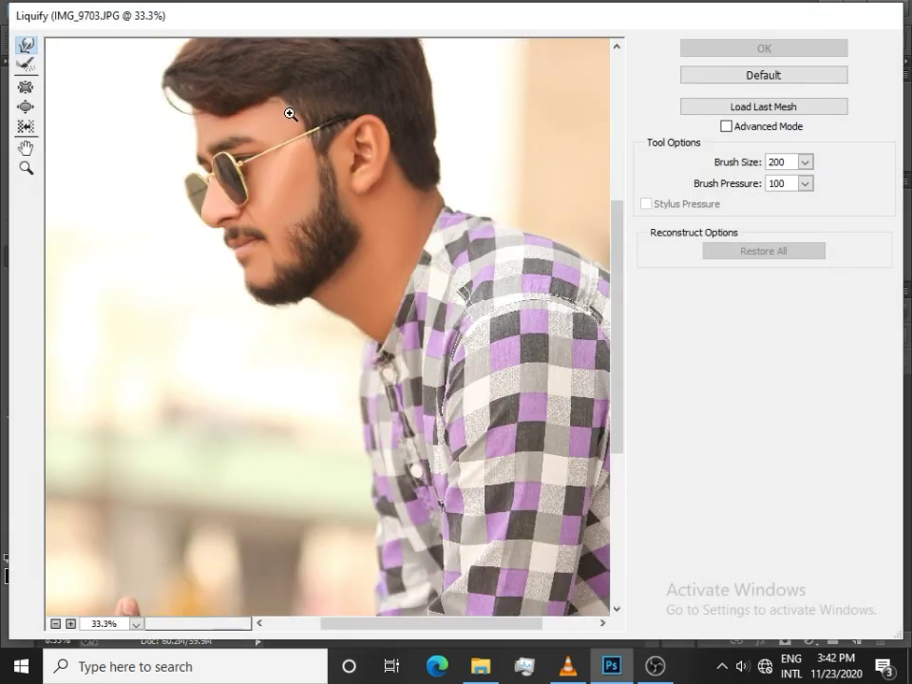
pyautogui.scroll(2, 305, 106)
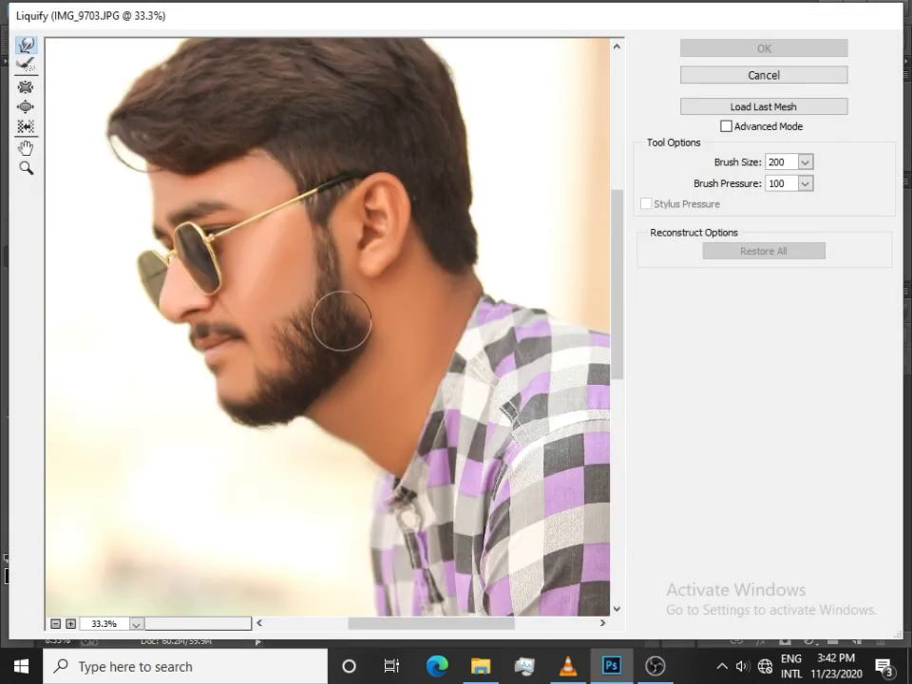
pyautogui.press('[')
pyautogui.press(']')
pyautogui.press(']')
pyautogui.press(']')
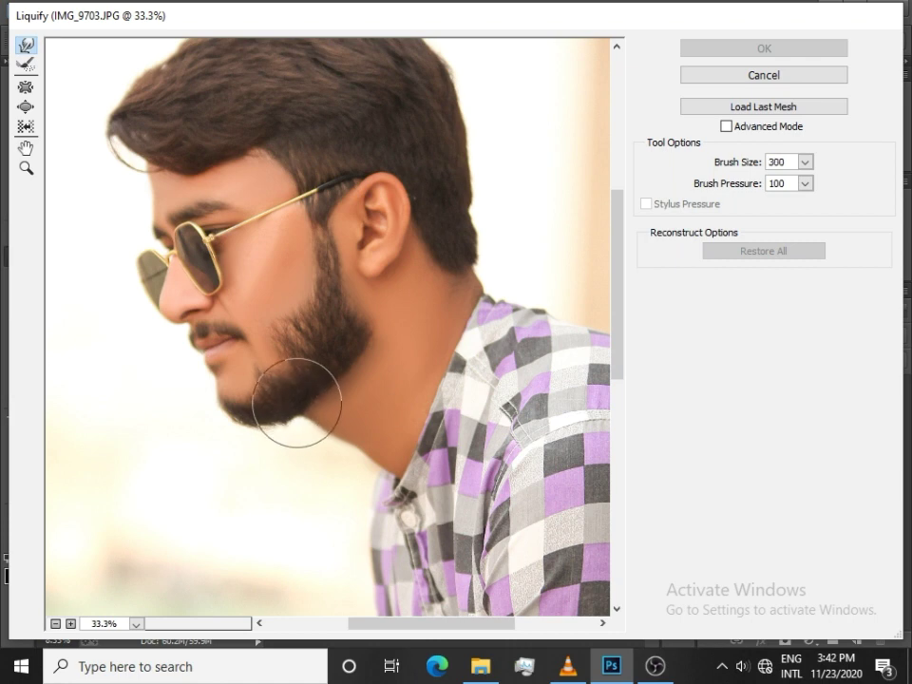
pyautogui.moveTo(285, 403); pyautogui.dragTo(287, 418)
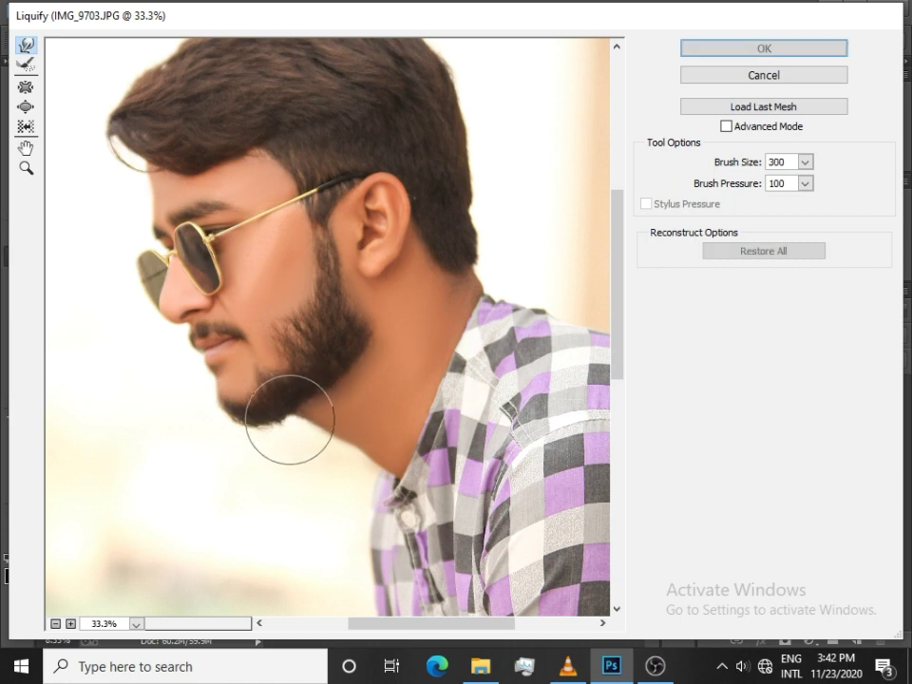
pyautogui.press('[')
pyautogui.press('[')
pyautogui.press('[')
pyautogui.press('[')
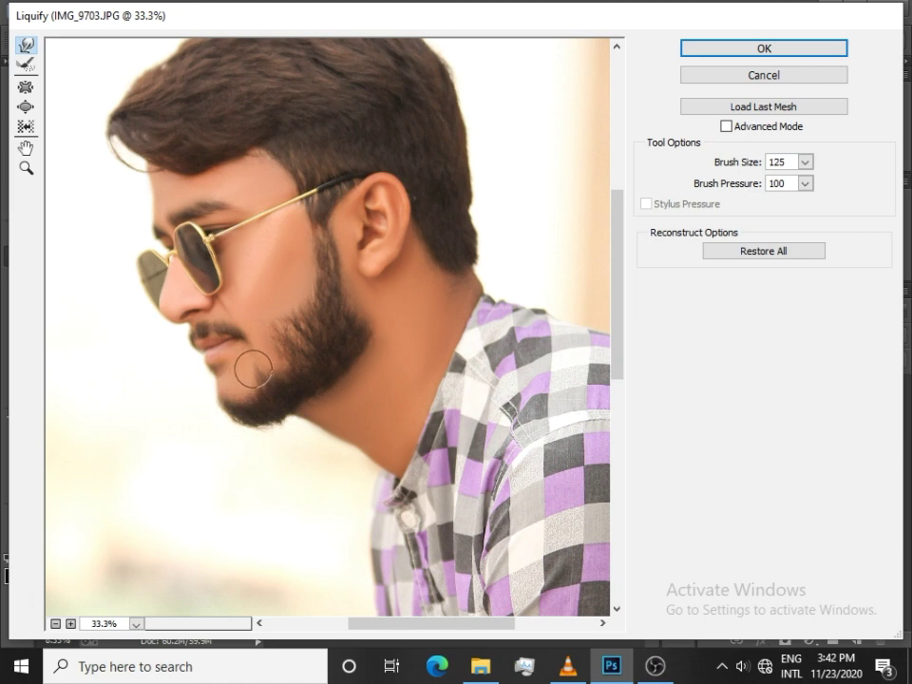
pyautogui.press(']')
pyautogui.press(']')
pyautogui.press(']')
pyautogui.press(']')
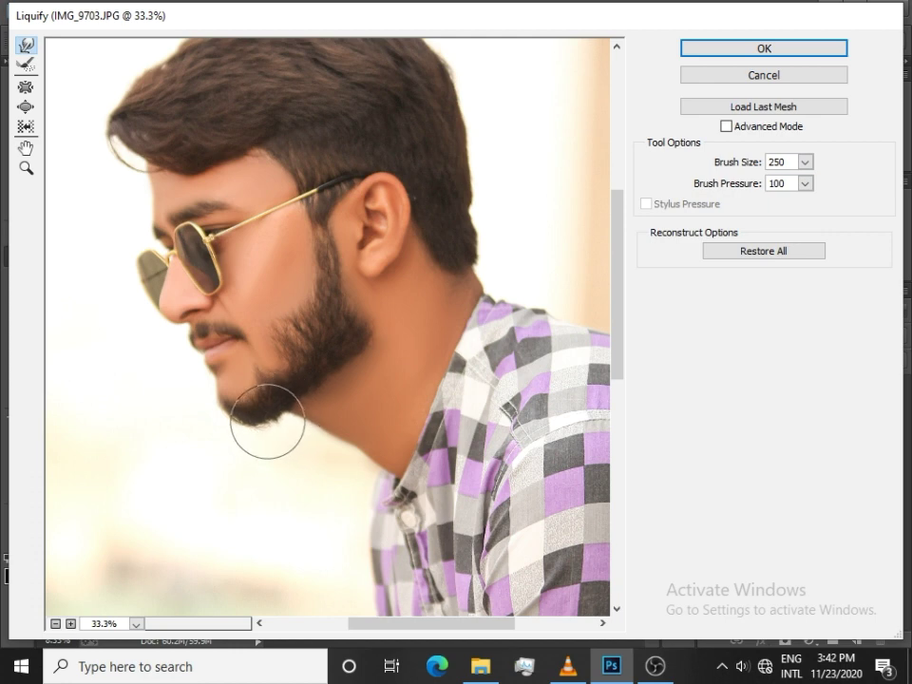
# With a larger warp brush, reshape the front hair outline and apply the Liquify
pyautogui.scroll(3, 372, 367)
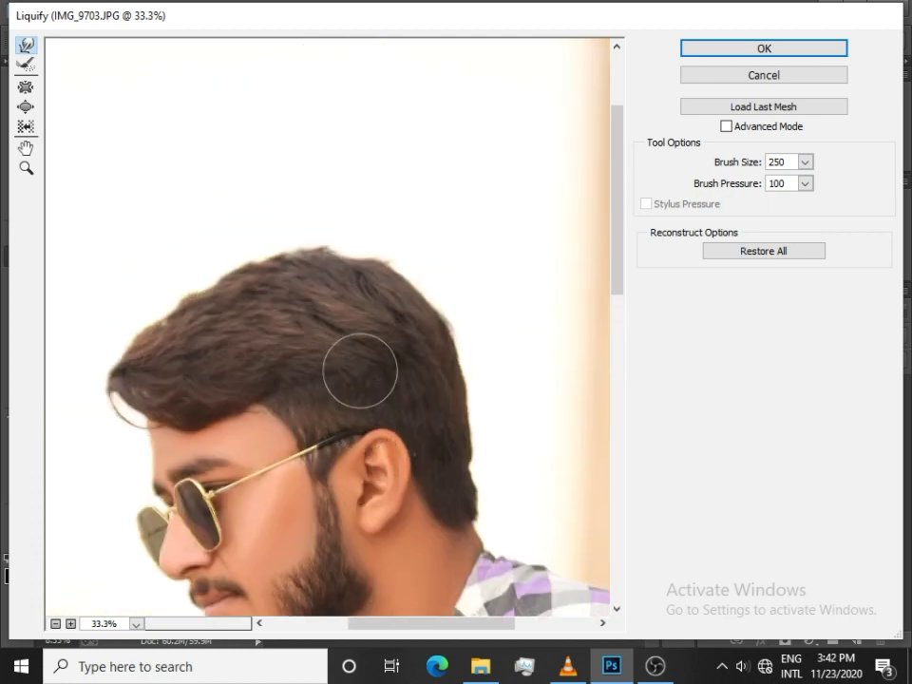
pyautogui.press(']')
pyautogui.press(']')
pyautogui.press(']')
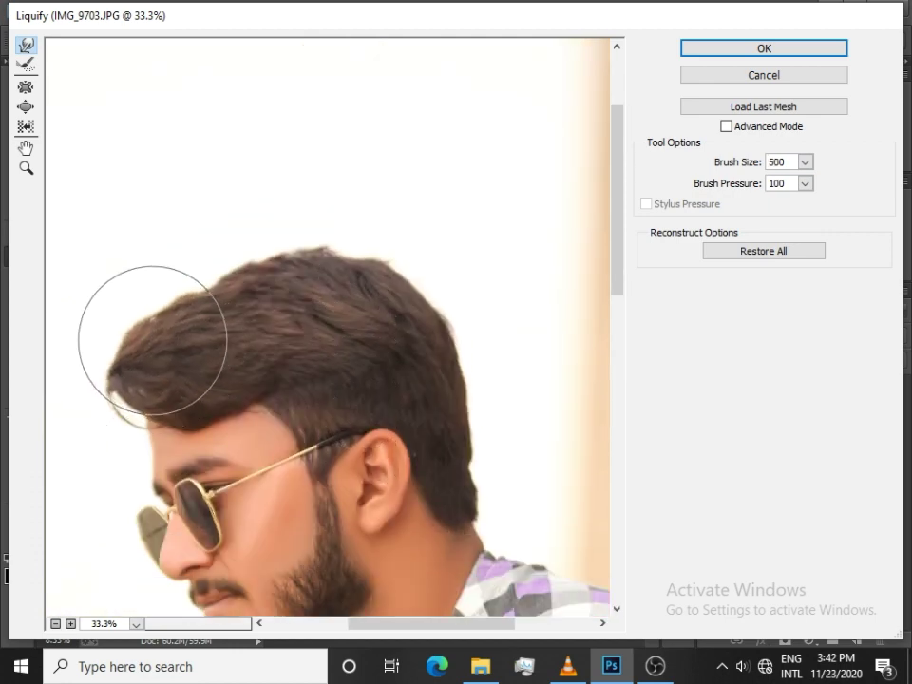
pyautogui.press(']')
pyautogui.moveTo(225, 330)
pyautogui.mouseDown()
pyautogui.moveTo(166, 338)
pyautogui.moveTo(265, 338)
pyautogui.moveTo(250, 305)
pyautogui.moveTo(265, 326)
pyautogui.moveTo(336, 295)
pyautogui.moveTo(301, 290)
pyautogui.moveTo(269, 304)
pyautogui.moveTo(201, 308)
pyautogui.moveTo(168, 333)
pyautogui.moveTo(236, 291)
pyautogui.moveTo(236, 242)
pyautogui.moveTo(222, 258)
pyautogui.moveTo(291, 254)
pyautogui.moveTo(297, 243)
pyautogui.moveTo(333, 270)
pyautogui.moveTo(250, 321)
pyautogui.moveTo(224, 297)
pyautogui.moveTo(301, 285)
pyautogui.moveTo(289, 274)
pyautogui.moveTo(340, 282)
pyautogui.moveTo(358, 273)
pyautogui.mouseUp()
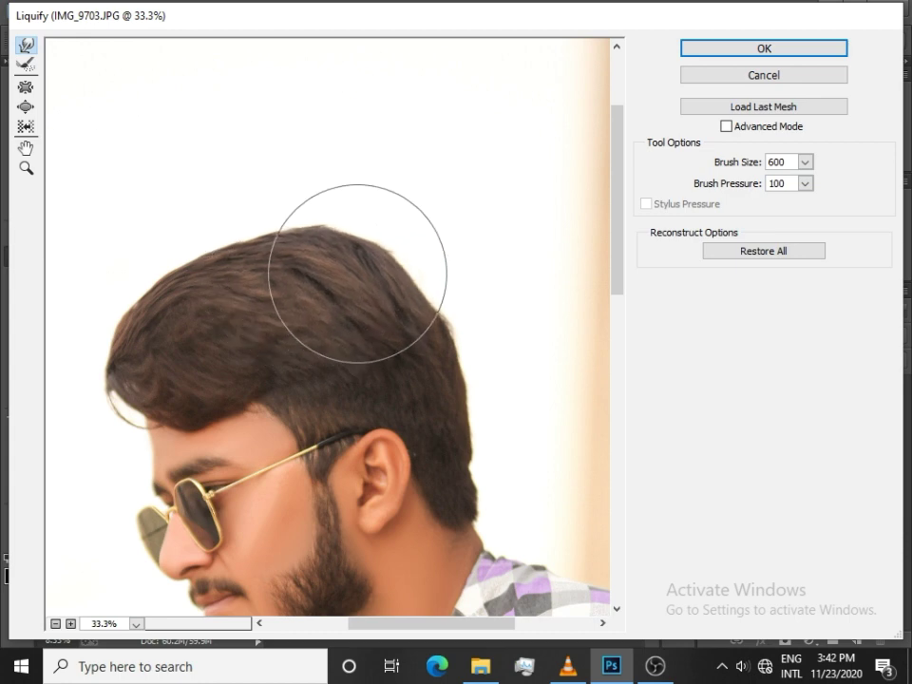
pyautogui.scroll(-3, 360, 277)
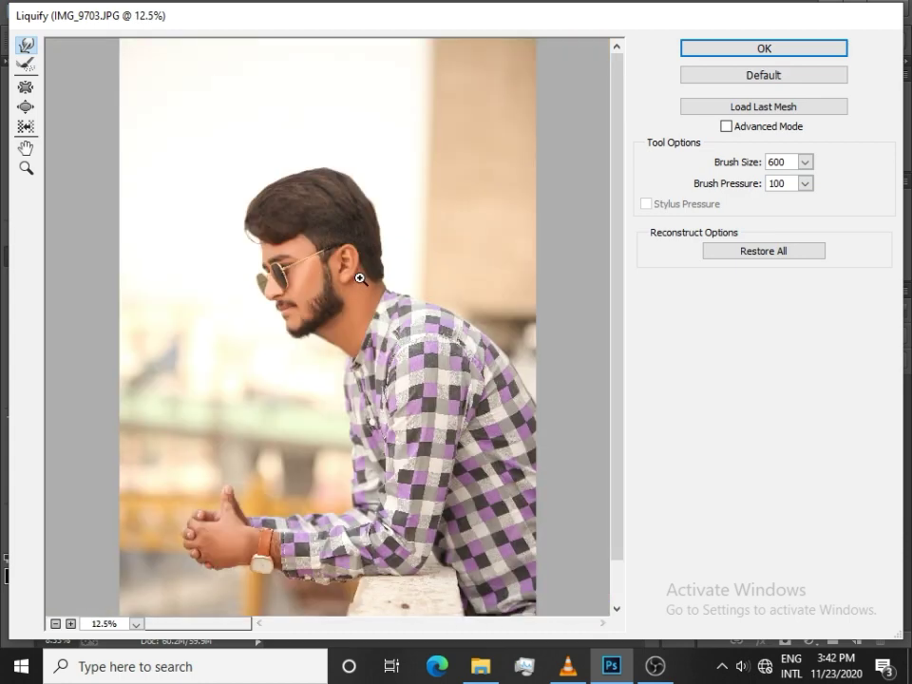
pyautogui.click(765, 48)
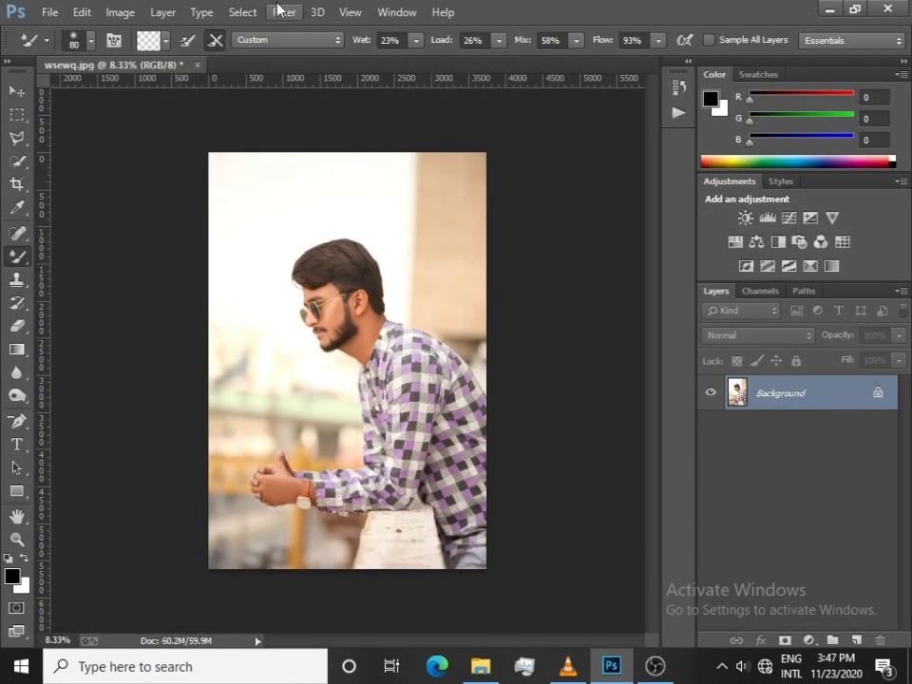
# Open Camera Raw Filter with Highlights -100, Shadows +60, Exposure -0.40 and Vibrance +93
pyautogui.click(282, 12)
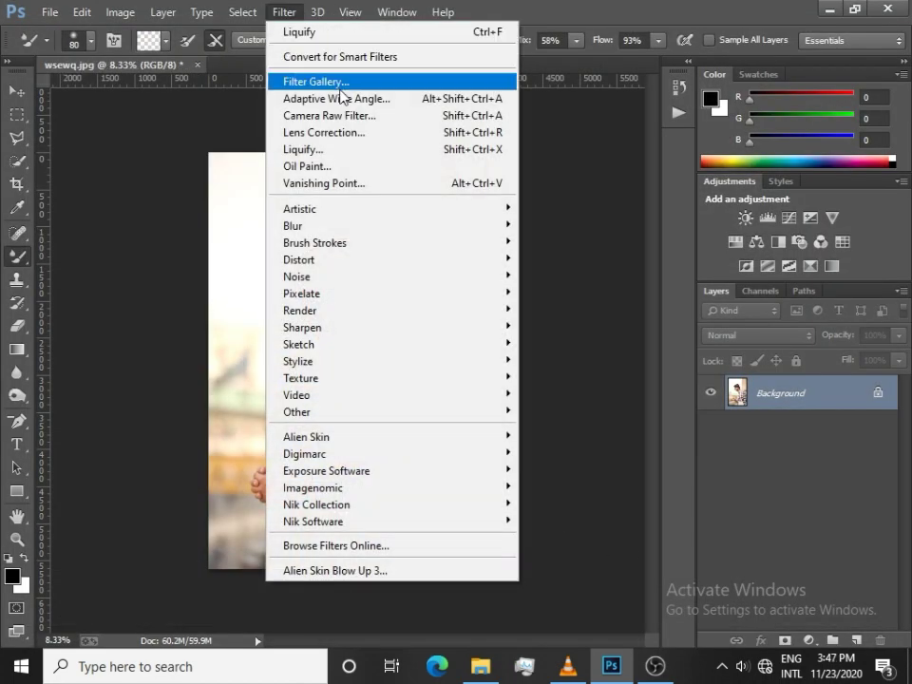
pyautogui.click(353, 117)
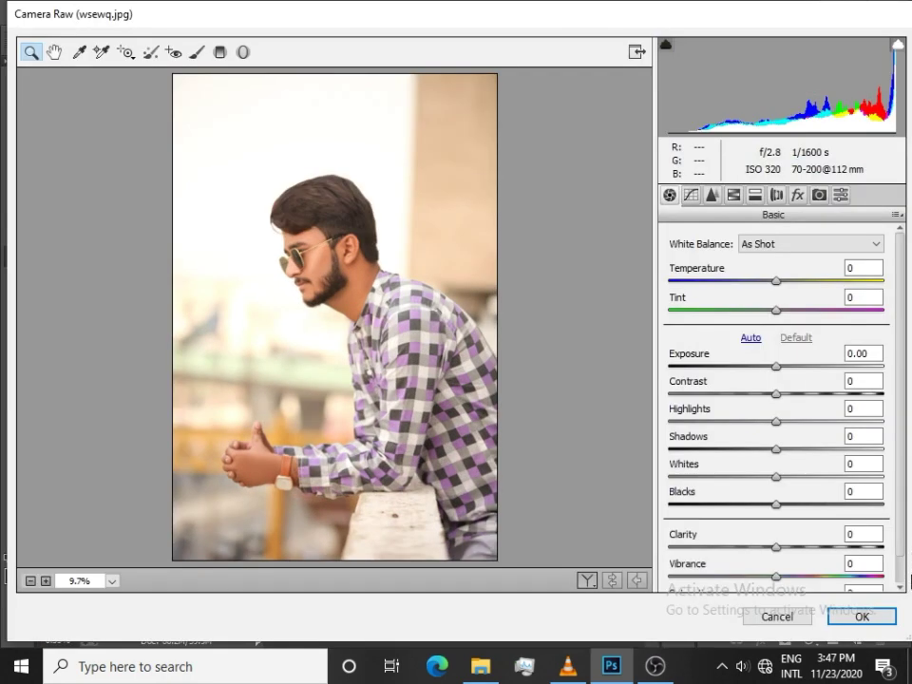
pyautogui.moveTo(777, 421)
pyautogui.mouseDown()
pyautogui.moveTo(883, 423)
pyautogui.moveTo(633, 410)
pyautogui.mouseUp()
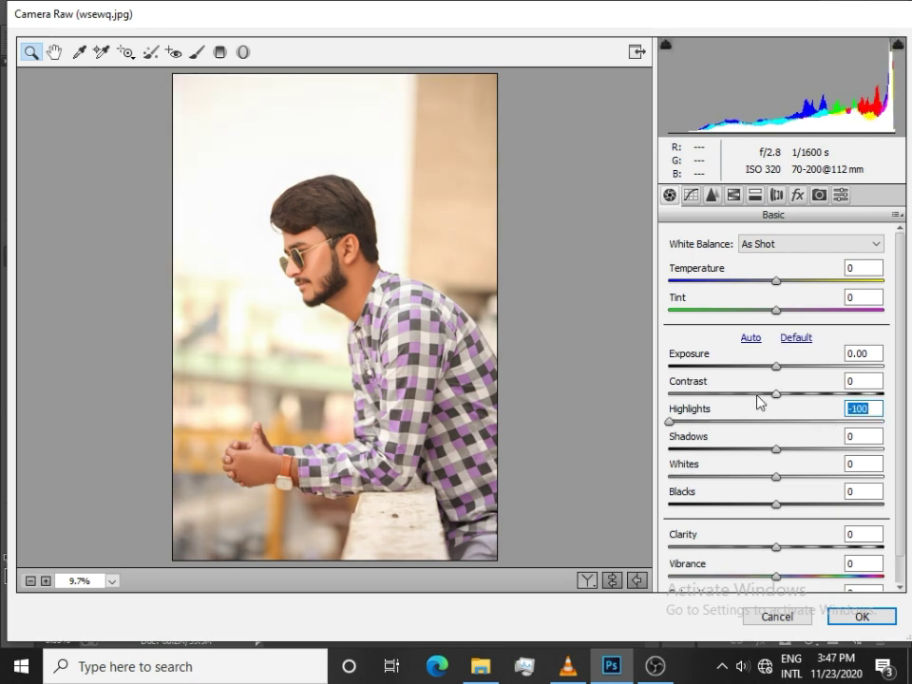
pyautogui.moveTo(814, 452); pyautogui.dragTo(842, 451)
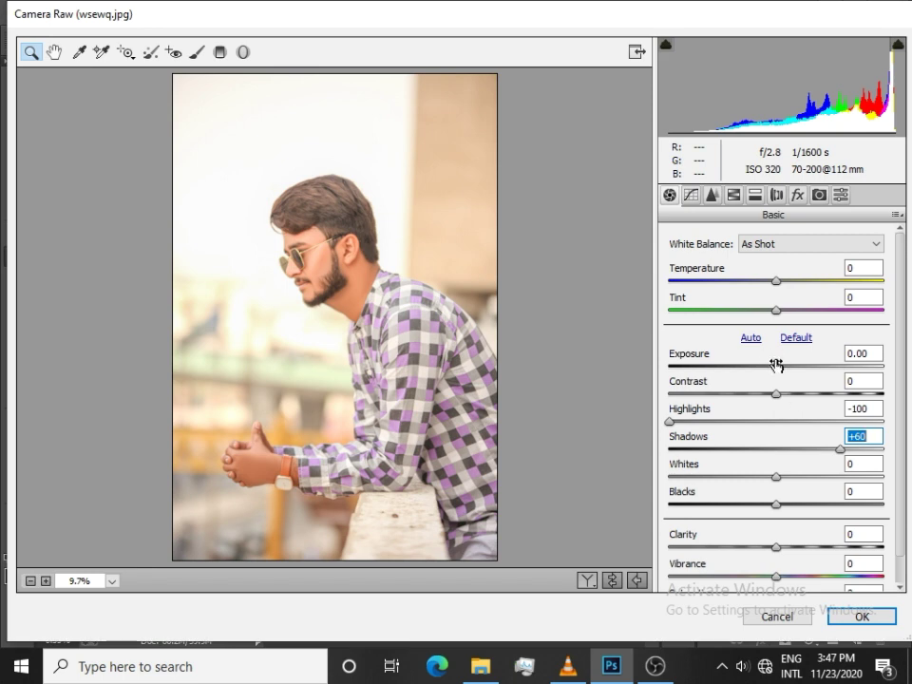
pyautogui.moveTo(776, 365); pyautogui.dragTo(767, 365)
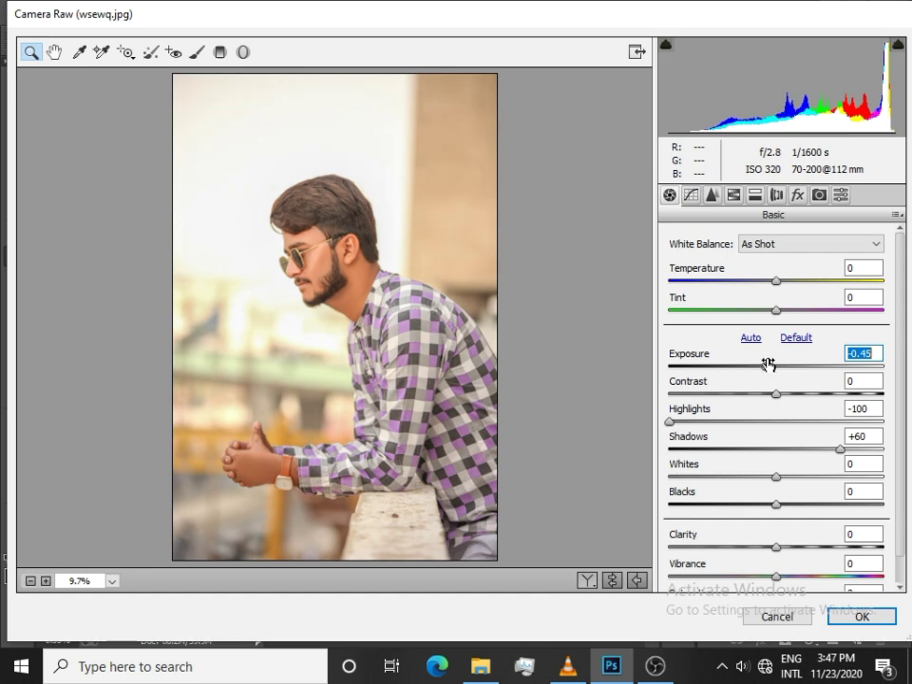
pyautogui.moveTo(769, 366)
pyautogui.mouseDown()
pyautogui.moveTo(745, 365)
pyautogui.moveTo(770, 365)
pyautogui.mouseUp()
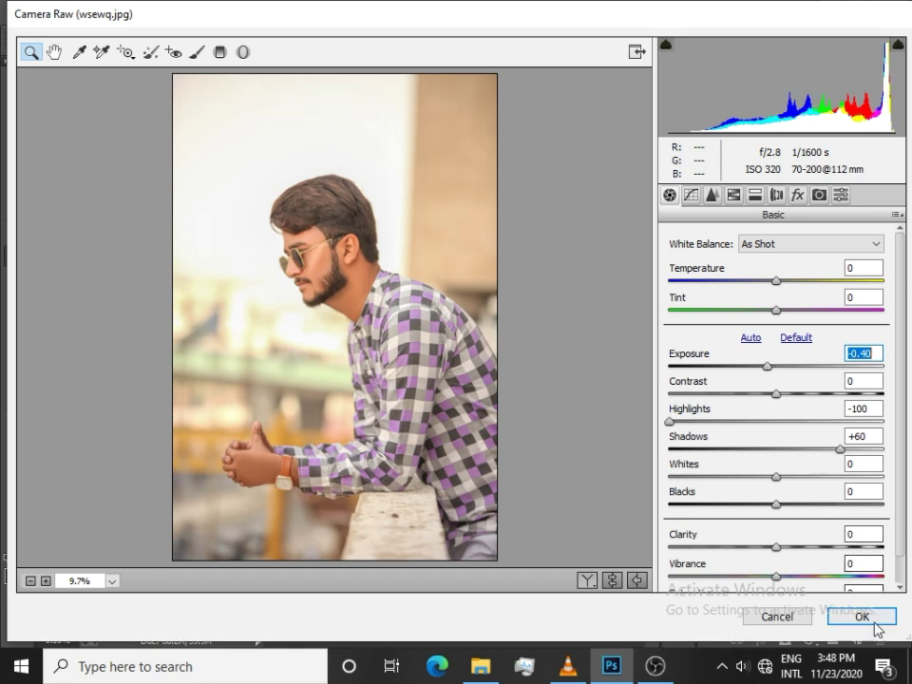
pyautogui.moveTo(828, 576); pyautogui.dragTo(874, 576)
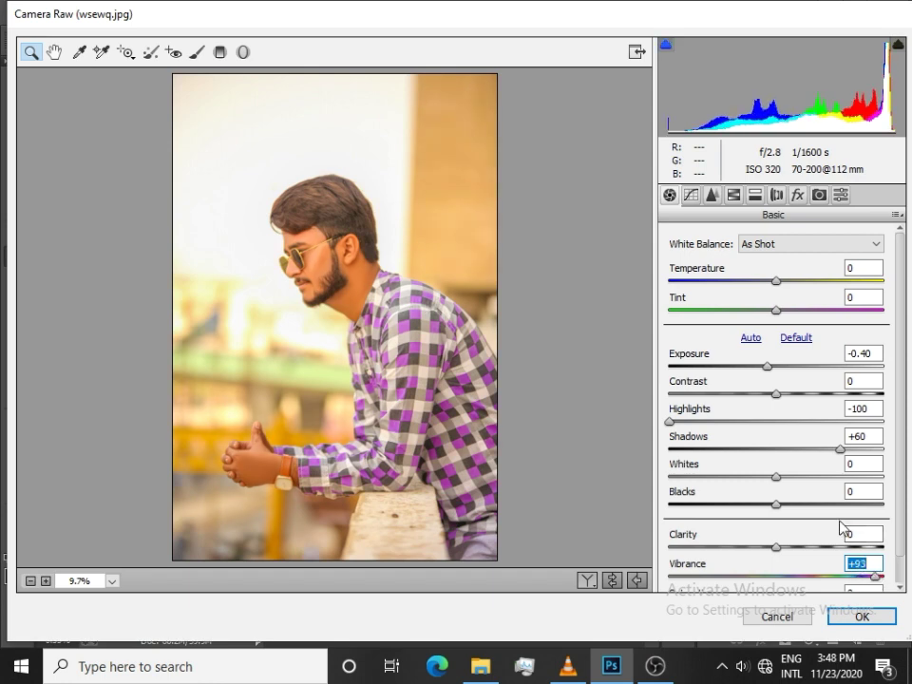
# In HSL Saturation, set Oranges to -25 and Yellows and Greens to -100
pyautogui.click(714, 196)
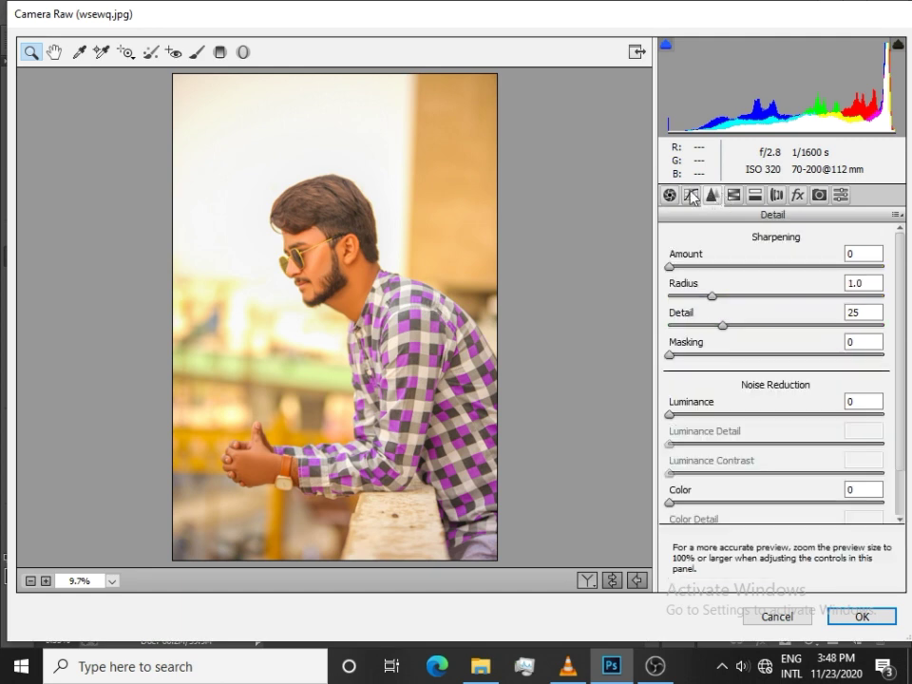
pyautogui.click(691, 195)
pyautogui.click(733, 195)
pyautogui.click(719, 263)
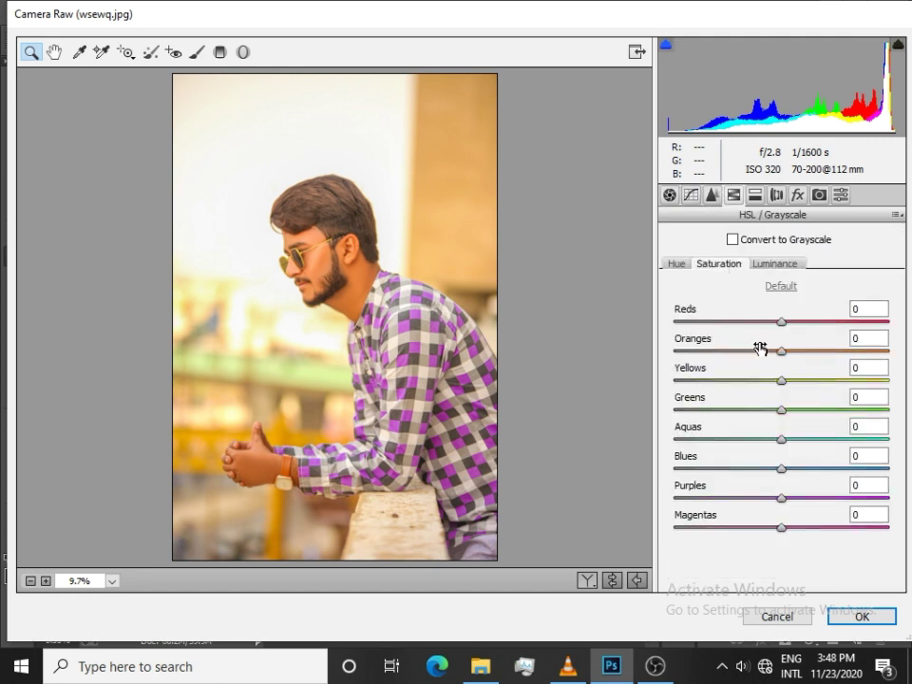
pyautogui.moveTo(758, 348)
pyautogui.mouseDown()
pyautogui.moveTo(724, 340)
pyautogui.moveTo(627, 372)
pyautogui.mouseUp()
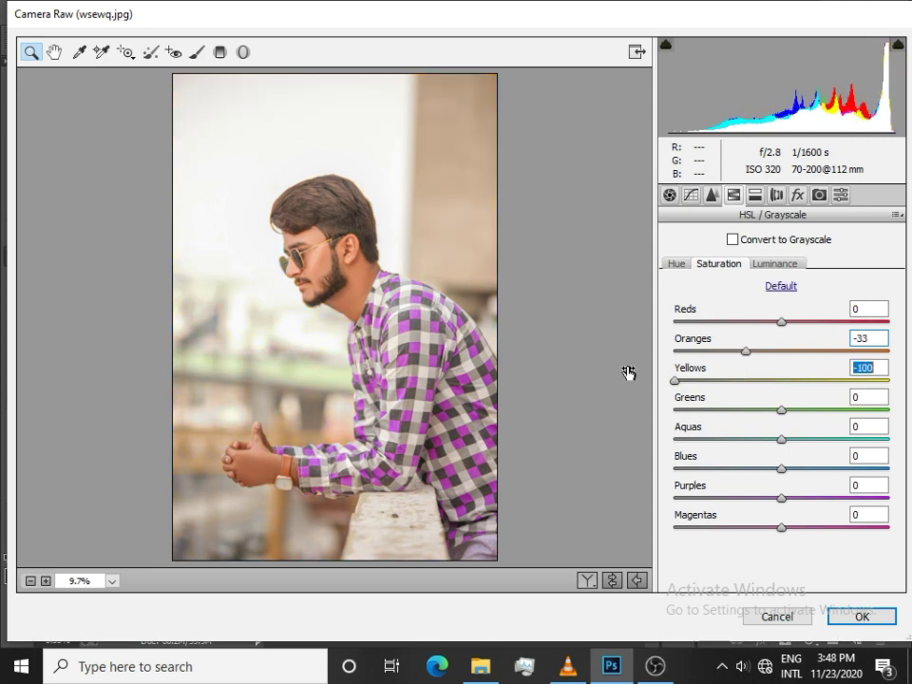
pyautogui.moveTo(714, 407); pyautogui.dragTo(622, 404)
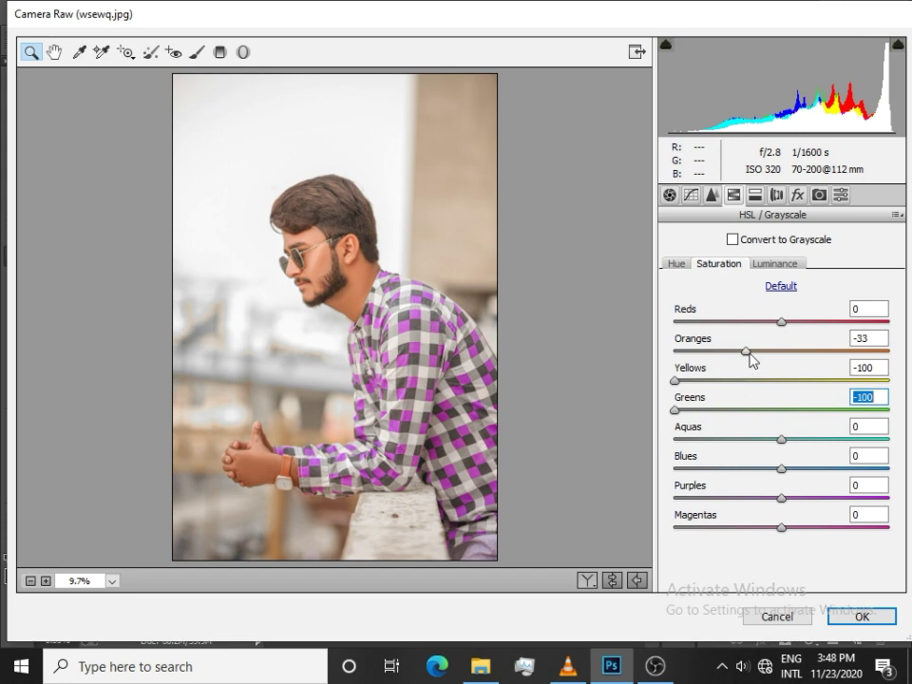
pyautogui.moveTo(749, 354); pyautogui.dragTo(756, 355)
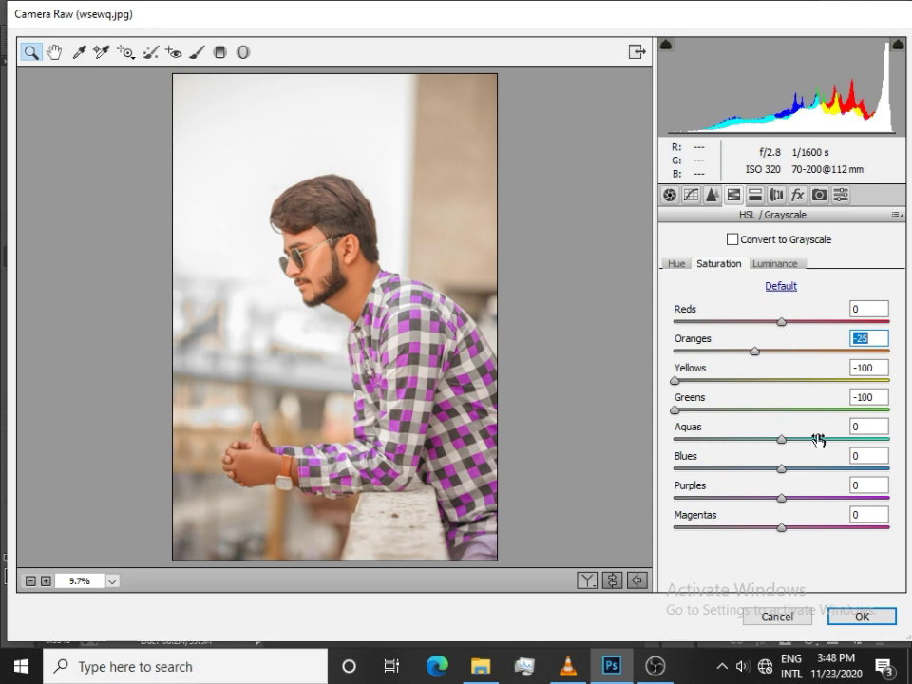
# Add a -11 post-crop vignette with Midpoint 80 and Feather 84, then apply the grade
pyautogui.click(797, 196)
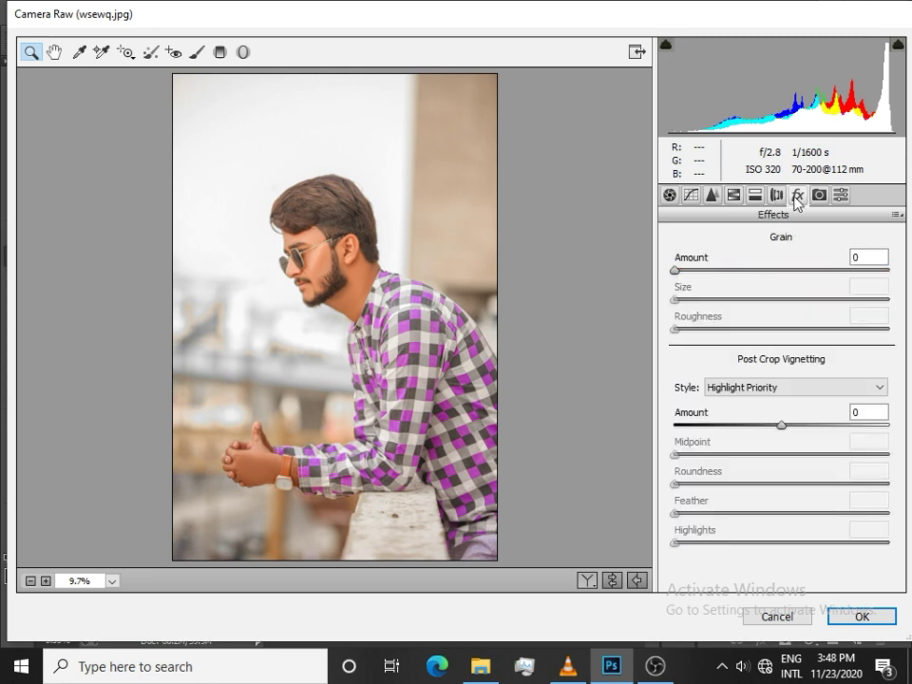
pyautogui.moveTo(764, 424)
pyautogui.mouseDown()
pyautogui.moveTo(749, 430)
pyautogui.moveTo(763, 429)
pyautogui.mouseUp()
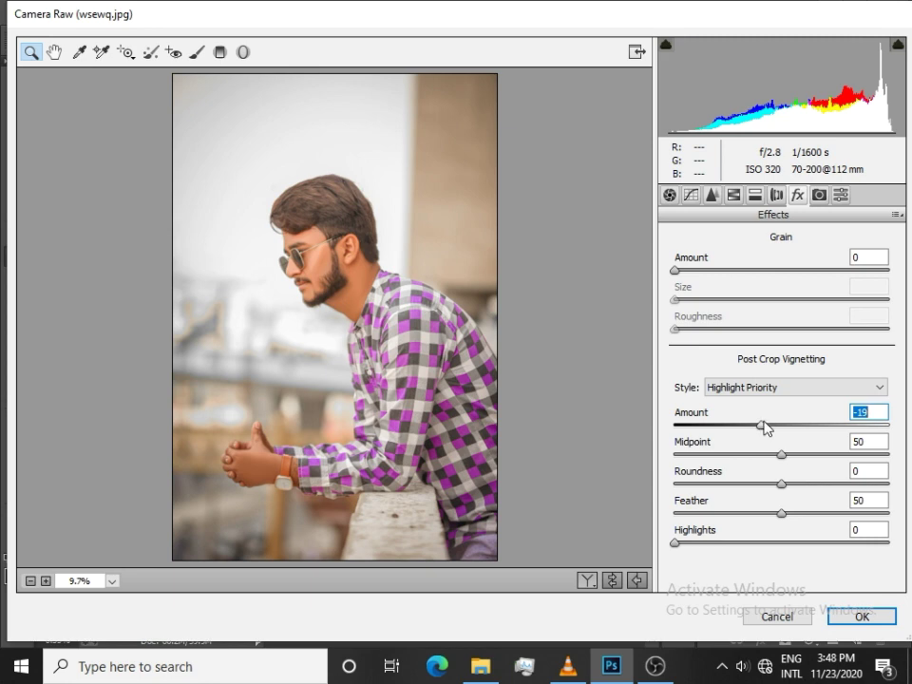
pyautogui.moveTo(812, 452); pyautogui.dragTo(849, 454)
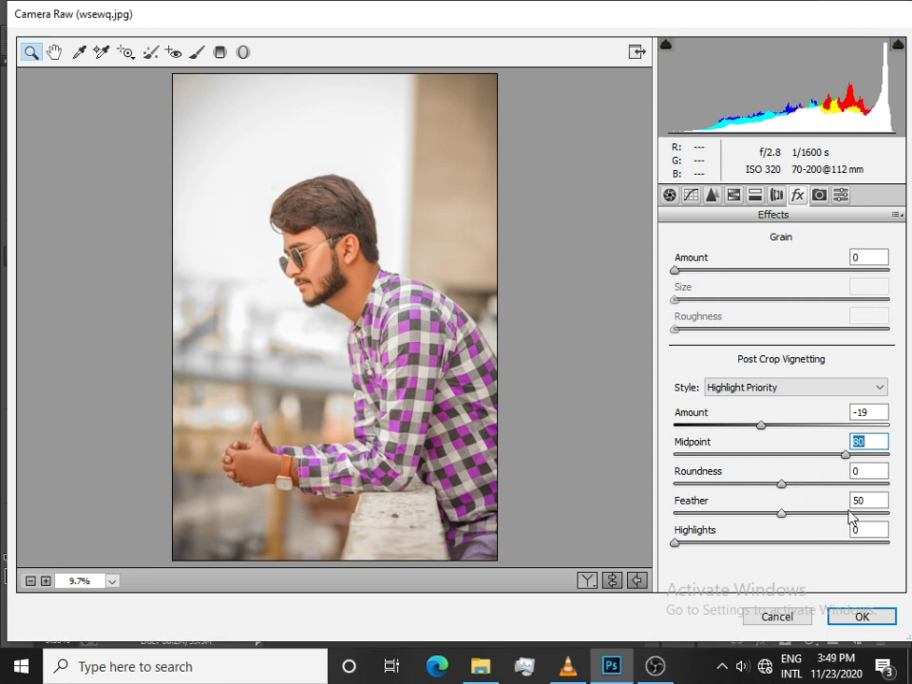
pyautogui.moveTo(850, 513); pyautogui.dragTo(859, 513)
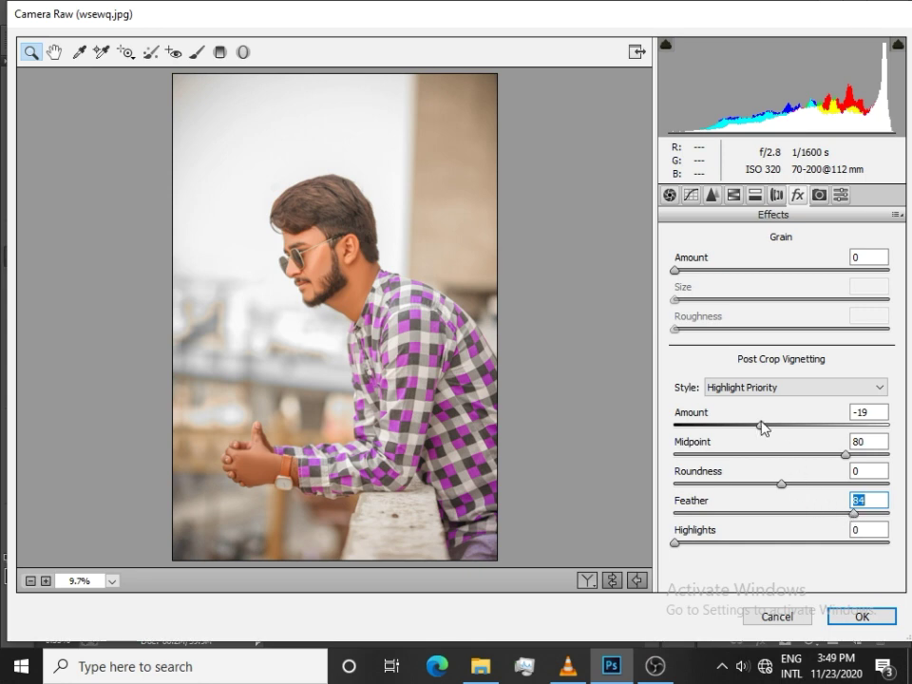
pyautogui.moveTo(763, 428); pyautogui.dragTo(768, 429)
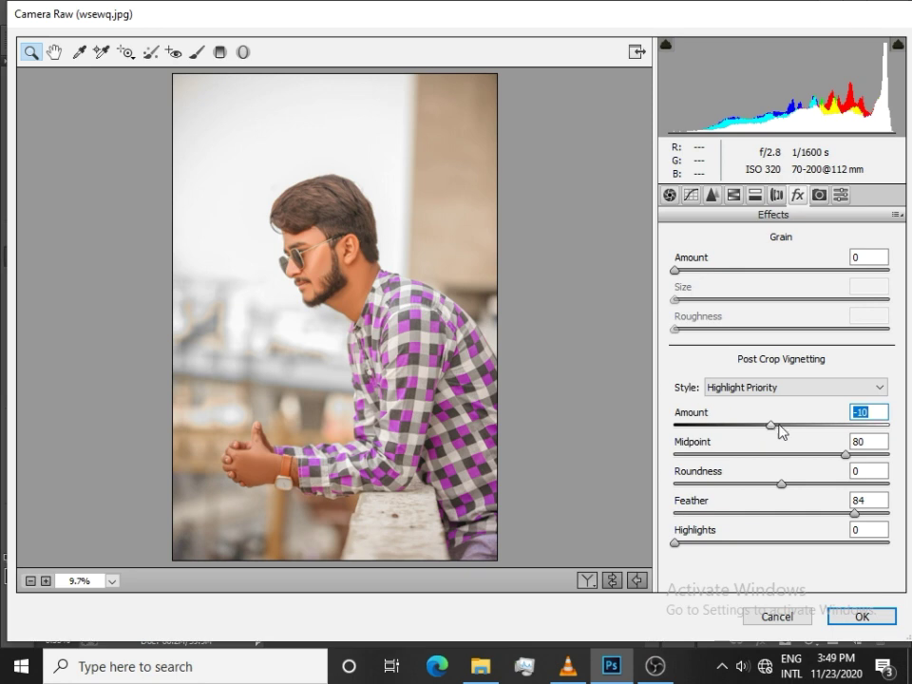
pyautogui.moveTo(768, 424); pyautogui.dragTo(768, 426)
pyautogui.moveTo(769, 425); pyautogui.dragTo(767, 426)
pyautogui.click(861, 623)
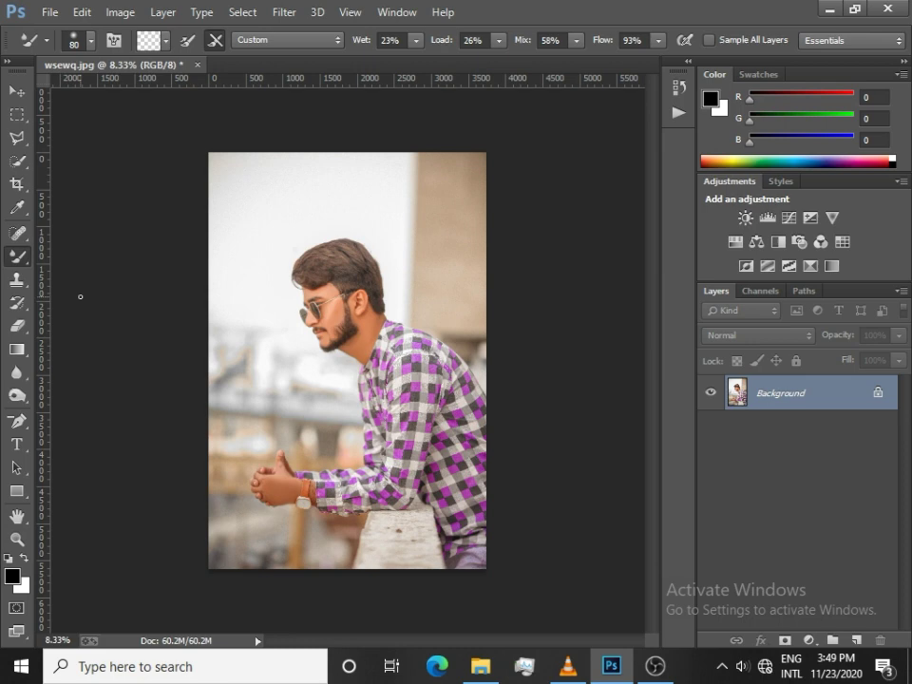
# Extend the crop above and below the photo to a 3744 × 6240 px canvas
pyautogui.click(16, 160)
pyautogui.click(16, 185)
pyautogui.moveTo(483, 153); pyautogui.dragTo(483, 141)
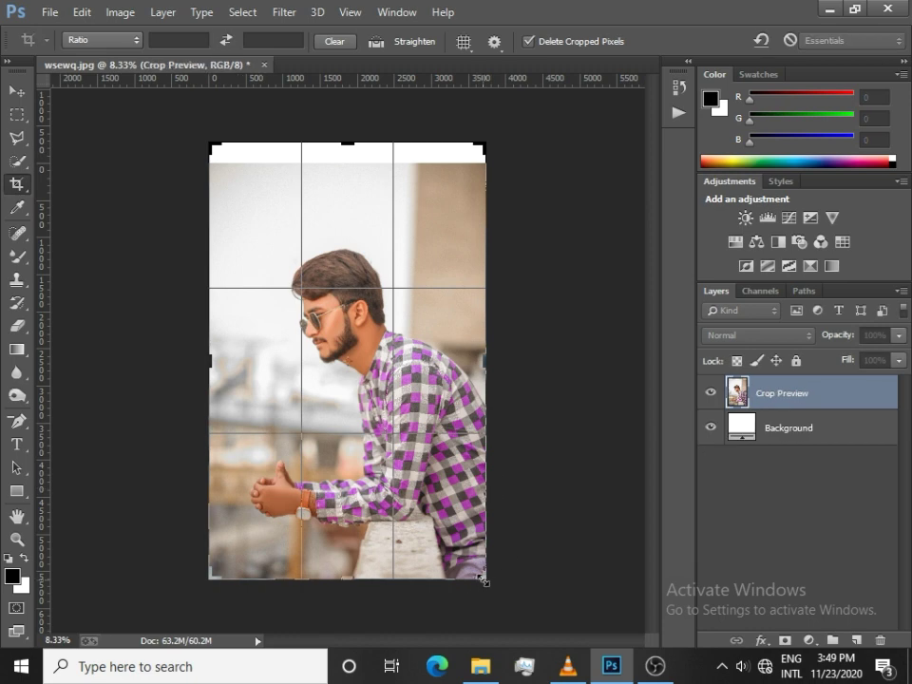
pyautogui.moveTo(482, 580); pyautogui.dragTo(483, 590)
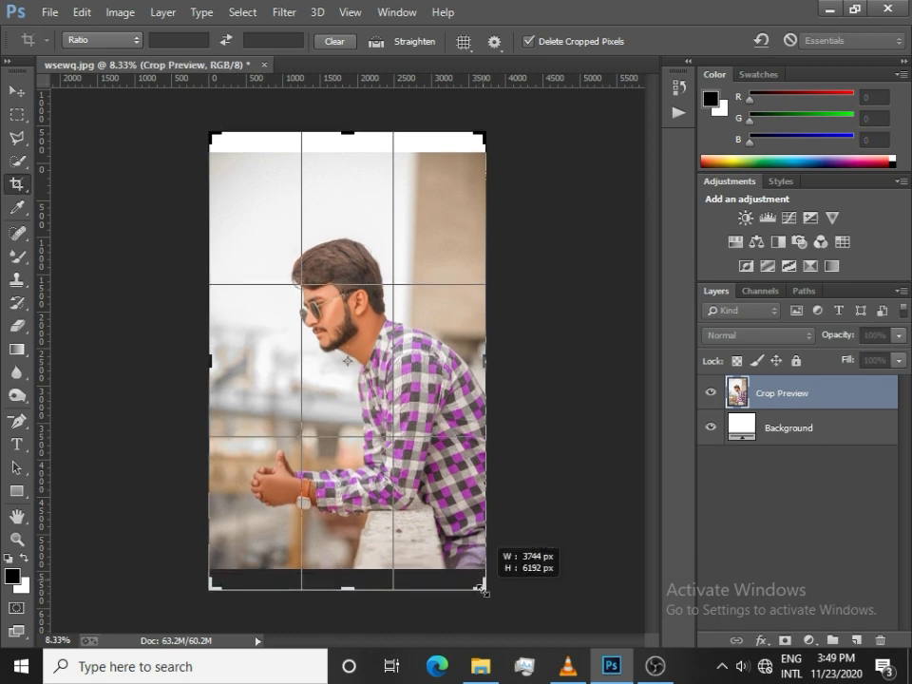
pyautogui.moveTo(481, 589); pyautogui.dragTo(485, 593)
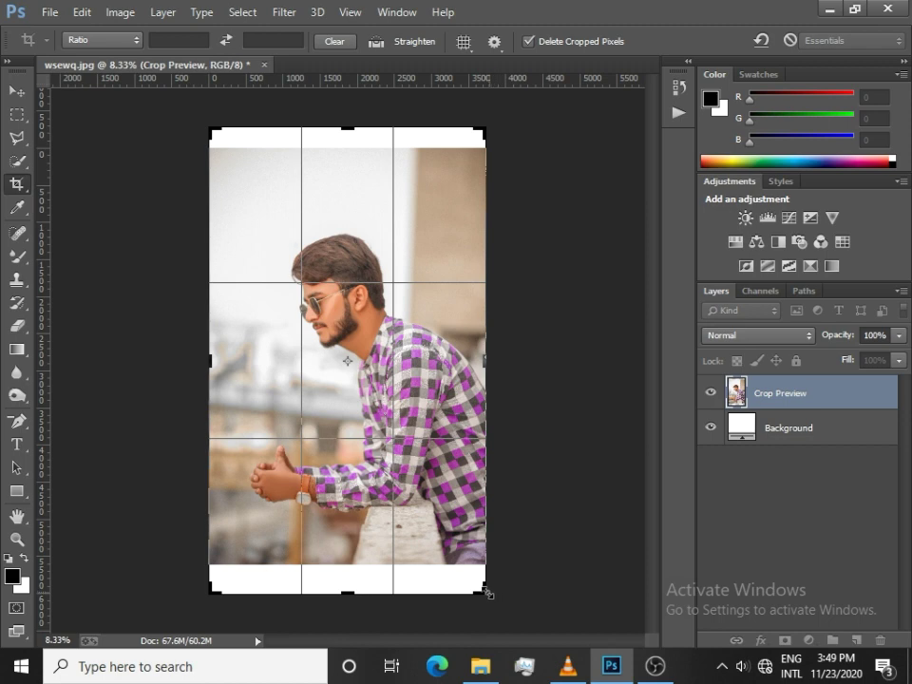
pyautogui.moveTo(487, 592); pyautogui.dragTo(487, 591)
pyautogui.click(16, 90)
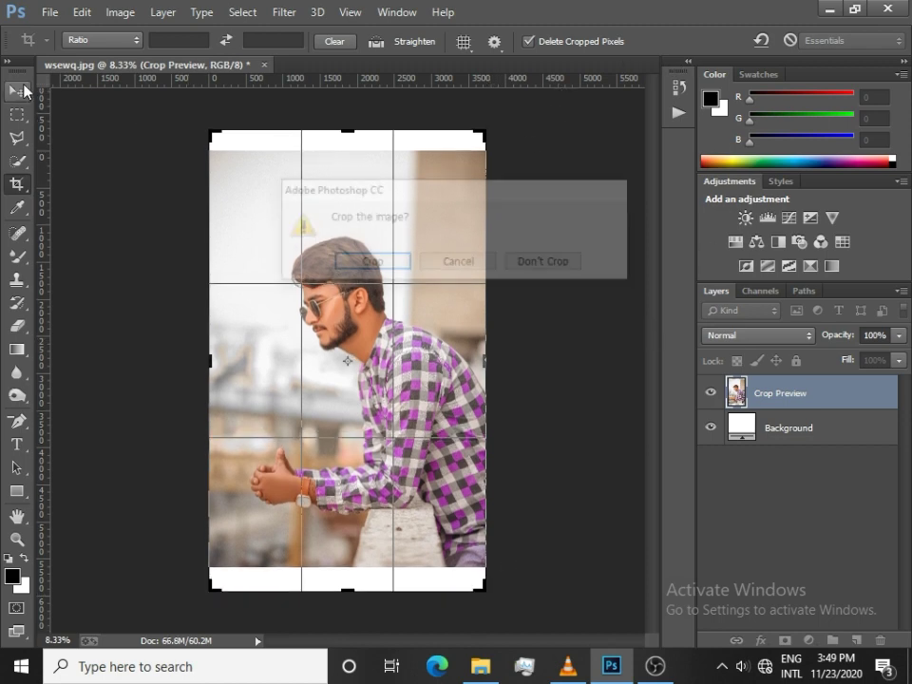